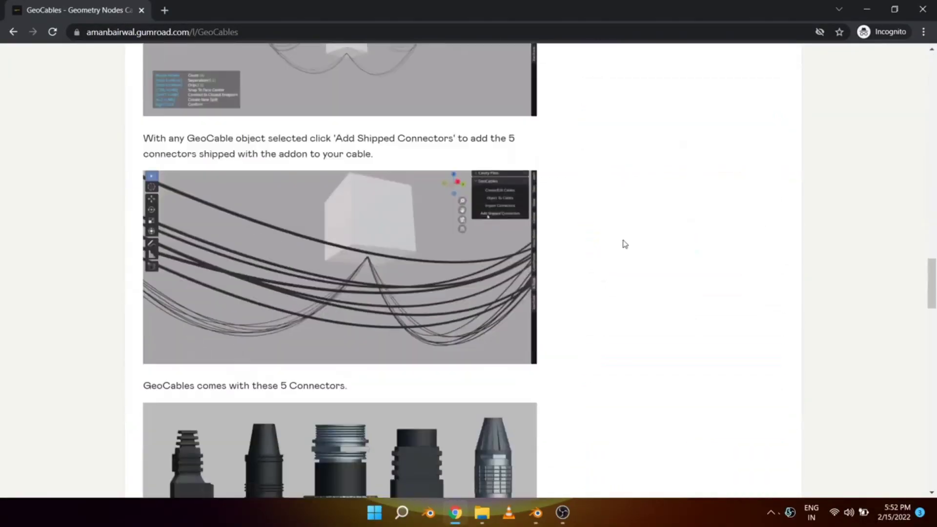
pyautogui.scroll(-10, 618, 272)
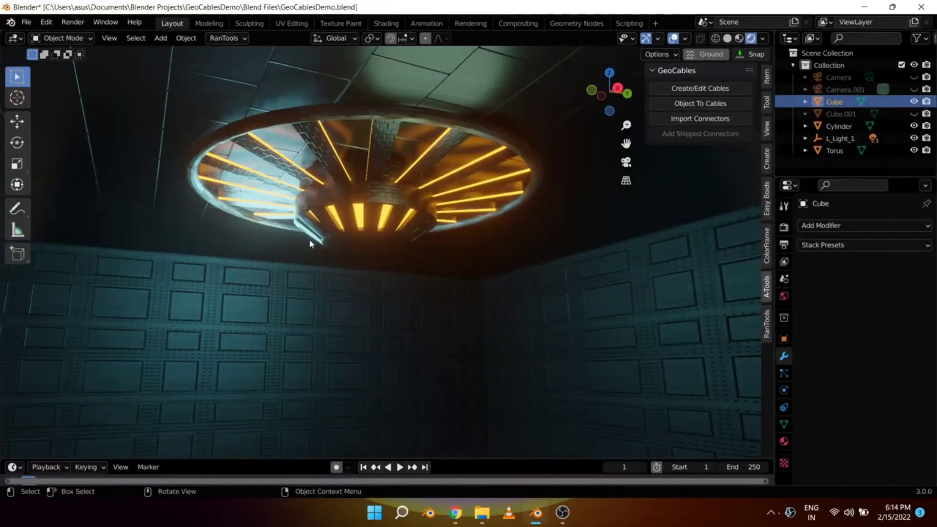
# - Draw cables between several anchors on the ring light's rim and raise their Drip
pyautogui.moveTo(276, 208); pyautogui.dragTo(293, 235, button='middle')
pyautogui.click(217, 271)
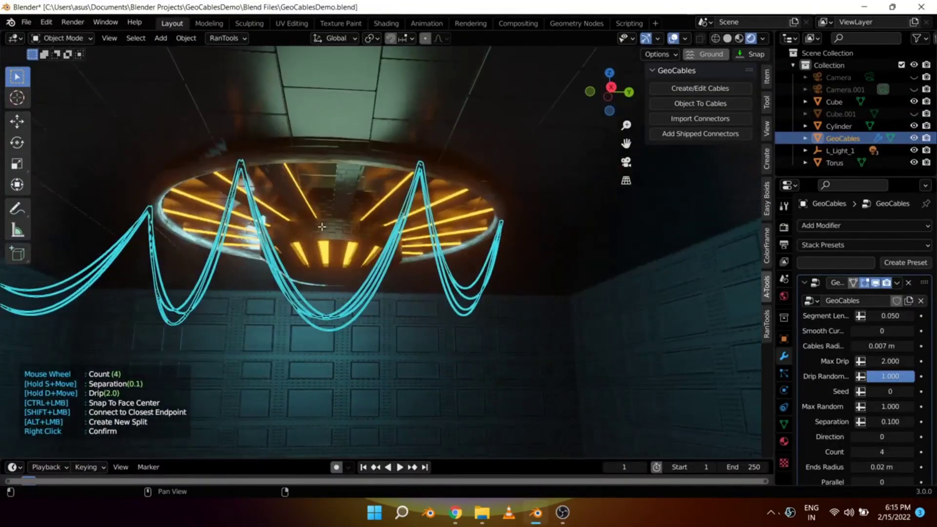
pyautogui.click(363, 235)
pyautogui.click(529, 246)
pyautogui.moveTo(444, 240); pyautogui.dragTo(428, 225, button='middle')
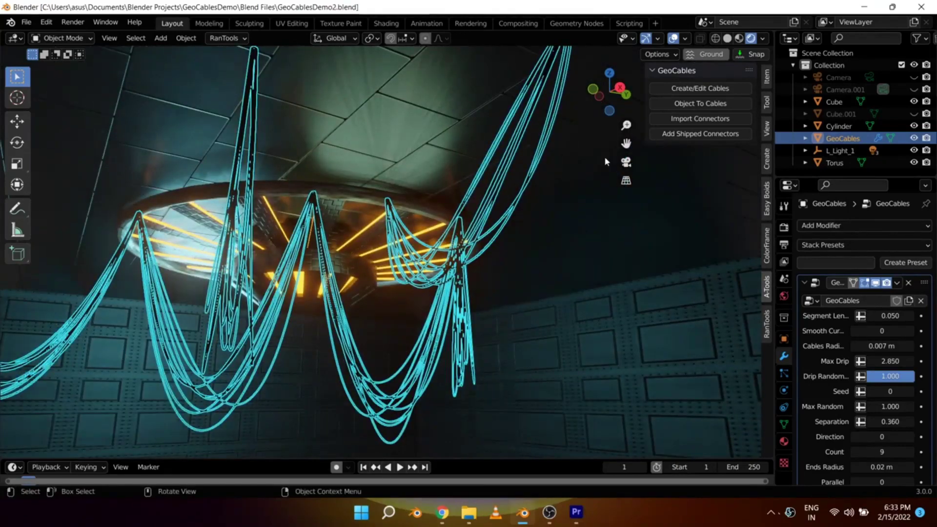
# - Add the shipped connectors, change the Seed, and assign the Fabric Camo.003 material
pyautogui.click(687, 137)
pyautogui.scroll(-8, 861, 390)
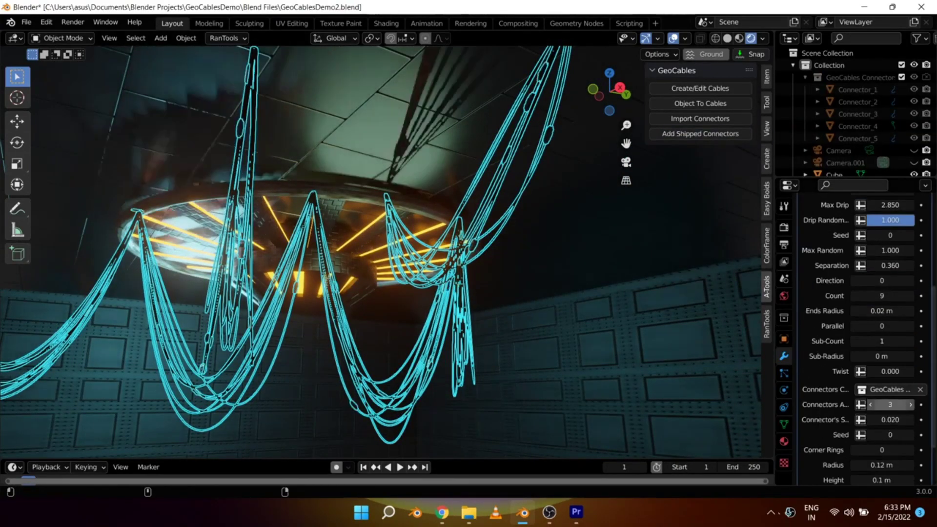
pyautogui.scroll(6, 862, 341)
pyautogui.click(910, 352)
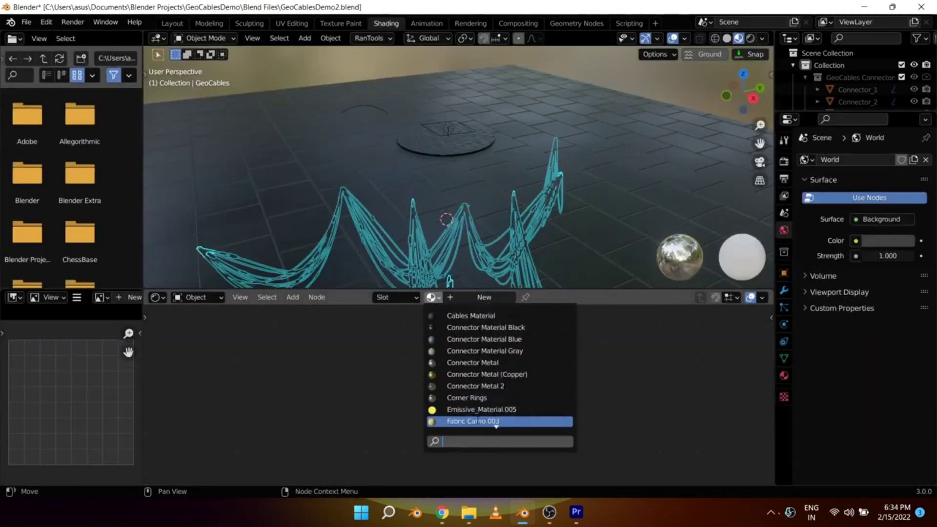
pyautogui.click(488, 421)
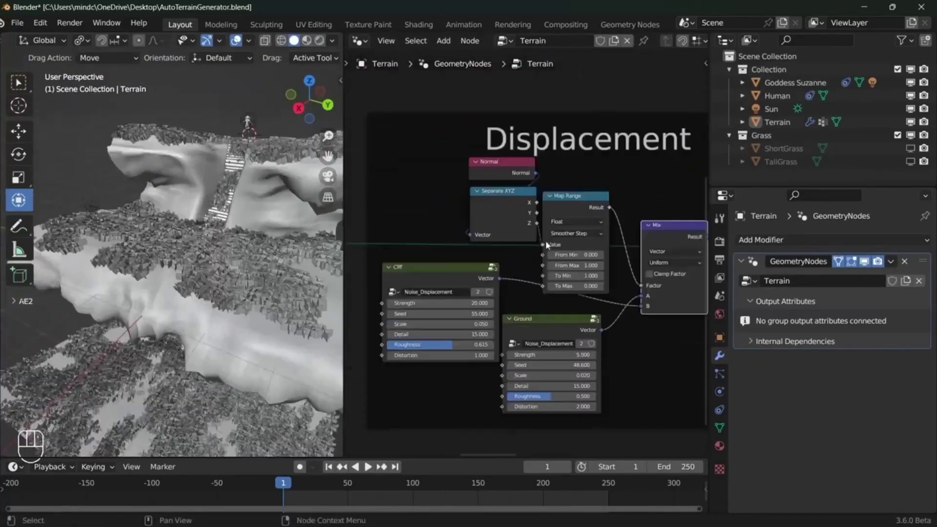
# - Link the Separate XYZ node to a Viewer to preview its output on the terrain
pyautogui.keyDown('ctrl'); pyautogui.keyDown('shift'); pyautogui.click(510, 210); pyautogui.keyUp('shift'); pyautogui.keyUp('ctrl')
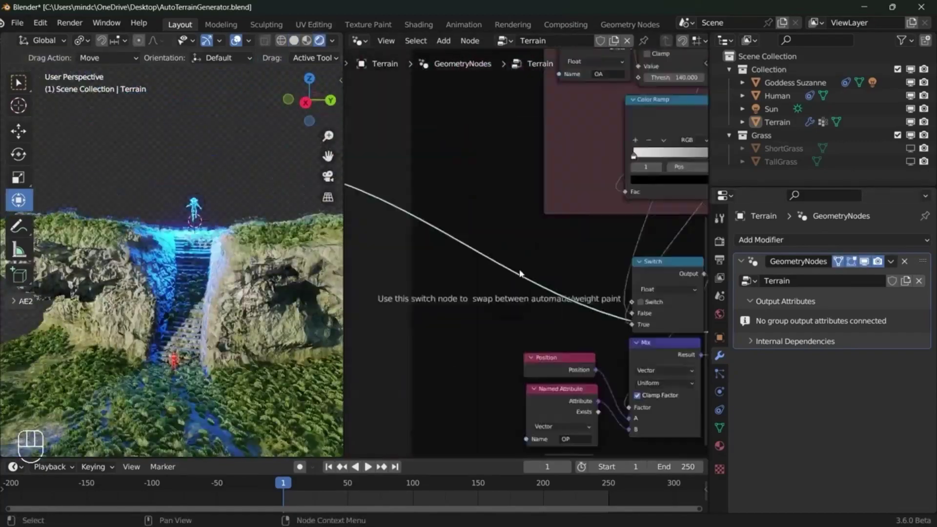
pyautogui.scroll(-2, 476, 224)
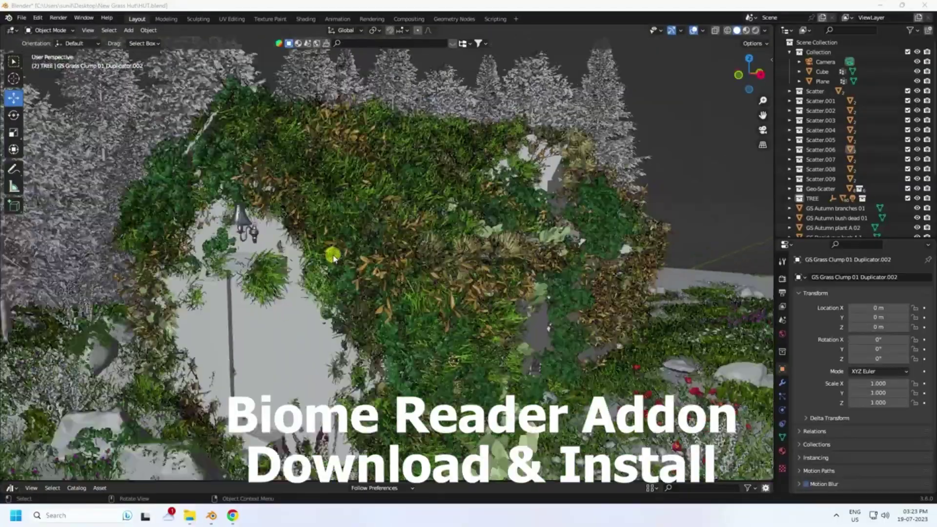
# - Inspect the scattered Grass 11 biome and delete the original plane
pyautogui.moveTo(333, 256); pyautogui.dragTo(375, 281, button='middle')
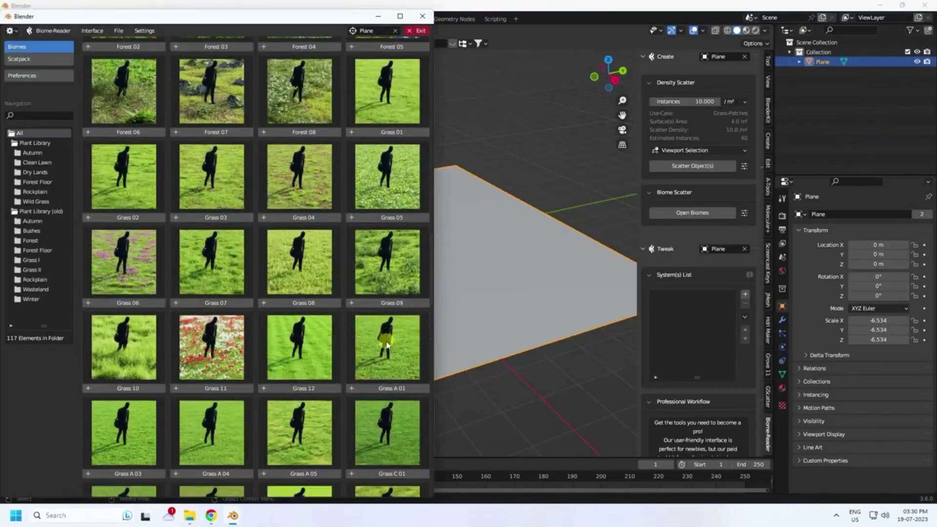
pyautogui.scroll(-2, 387, 345)
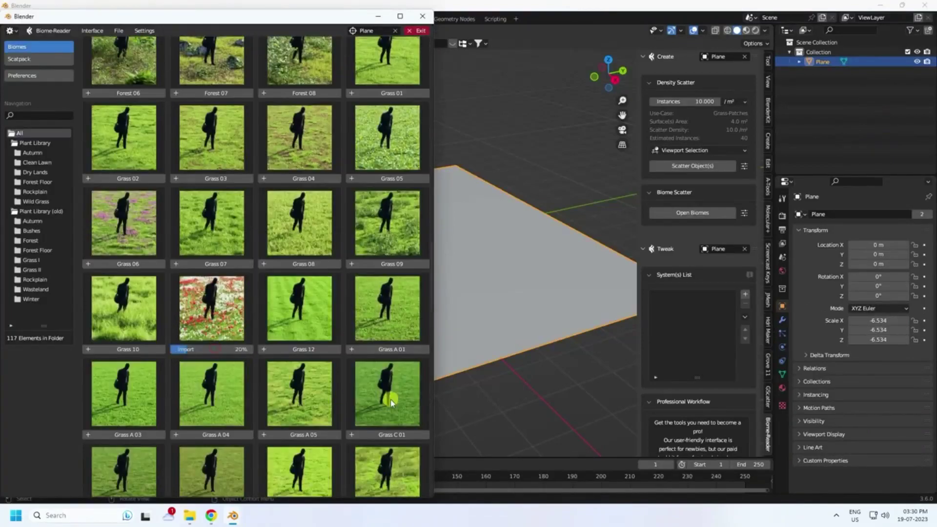
pyautogui.moveTo(433, 46); pyautogui.dragTo(163, 114, button='middle')
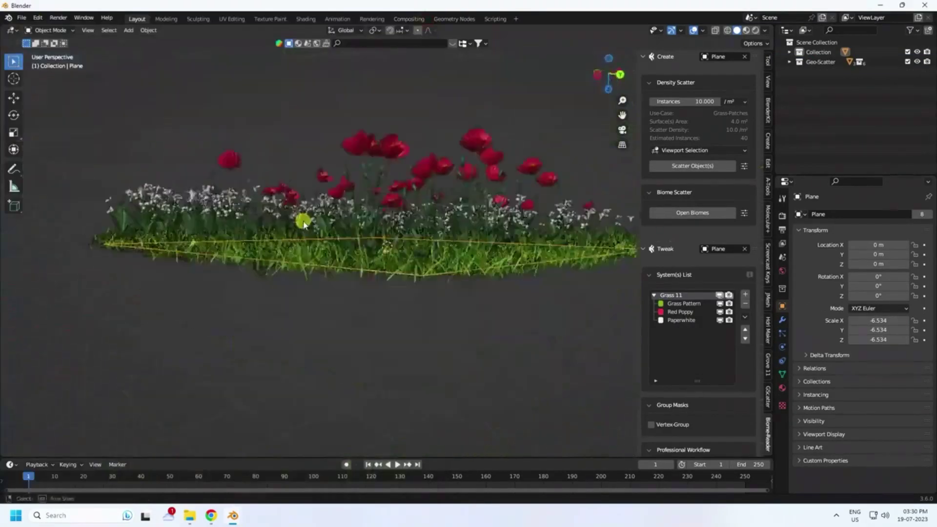
pyautogui.moveTo(303, 222); pyautogui.dragTo(450, 205, button='middle')
pyautogui.press('Delete')
# - Add the Rockplain 04 and Grass 05 biomes from the library to form the meadow
pyautogui.moveTo(365, 306); pyautogui.dragTo(504, 251, button='middle')
pyautogui.scroll(-2, 692, 176)
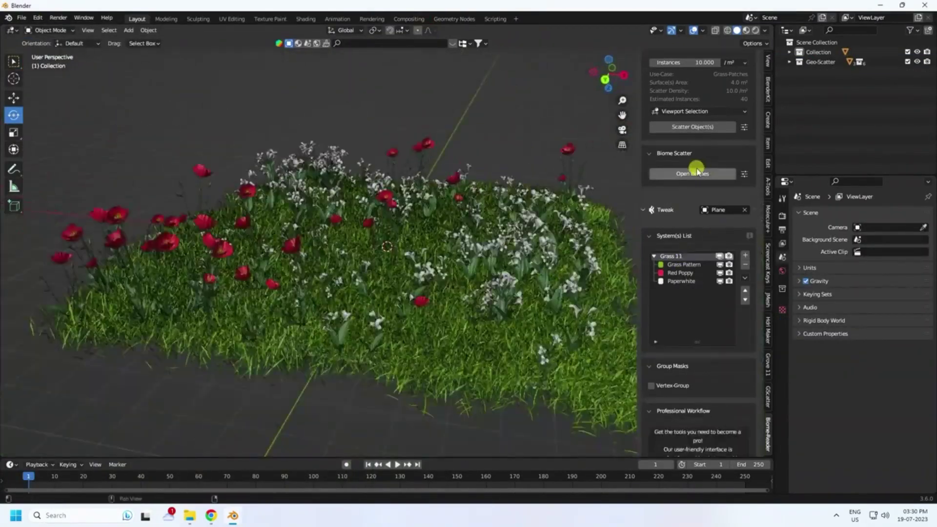
pyautogui.click(692, 174)
pyautogui.scroll(-1, 348, 149)
pyautogui.moveTo(370, 270); pyautogui.dragTo(376, 358)
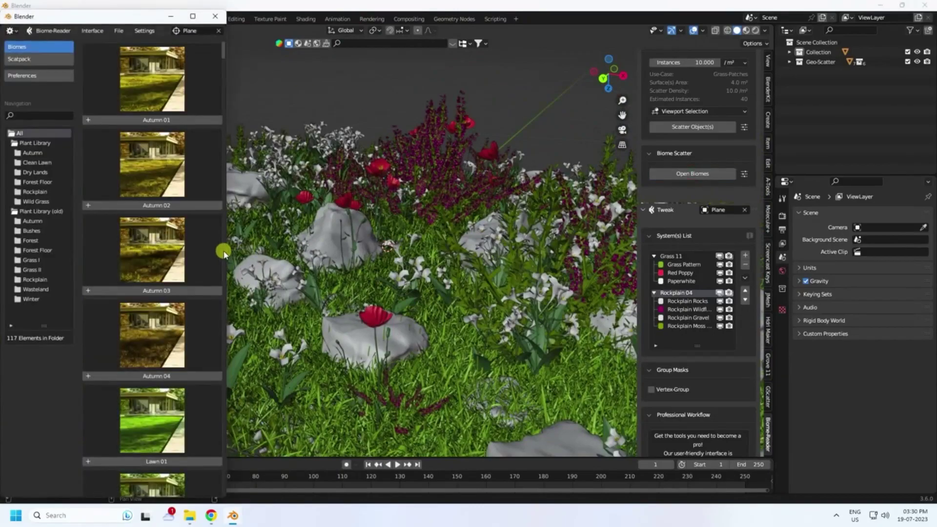
pyautogui.moveTo(459, 122); pyautogui.dragTo(461, 314)
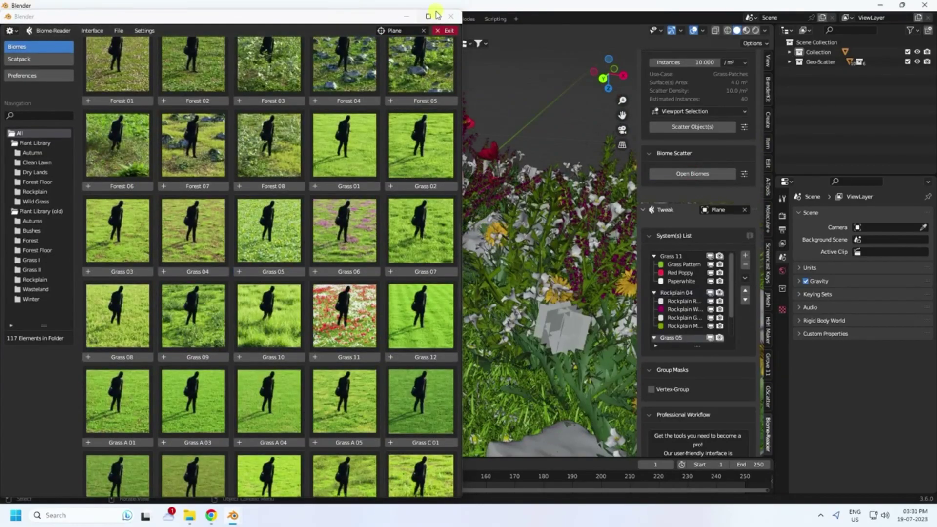
pyautogui.click(445, 15)
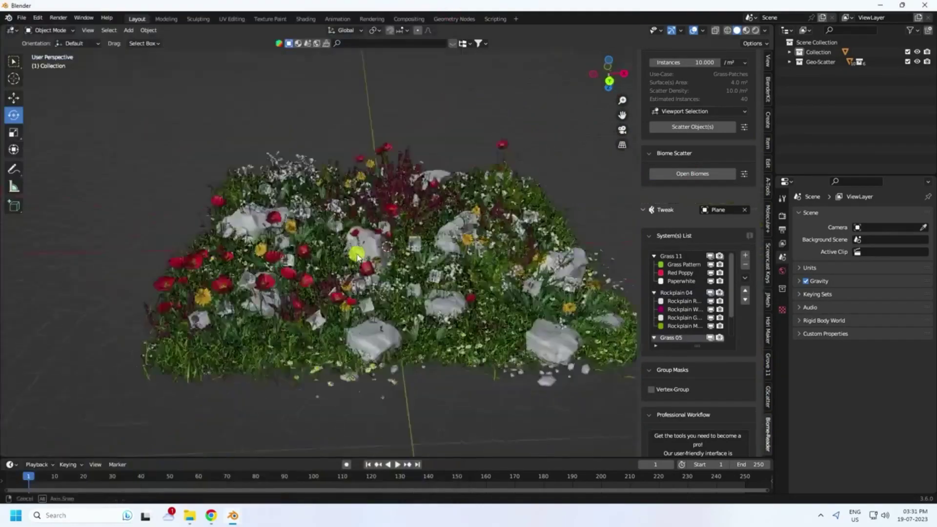
pyautogui.scroll(5, 356, 251)
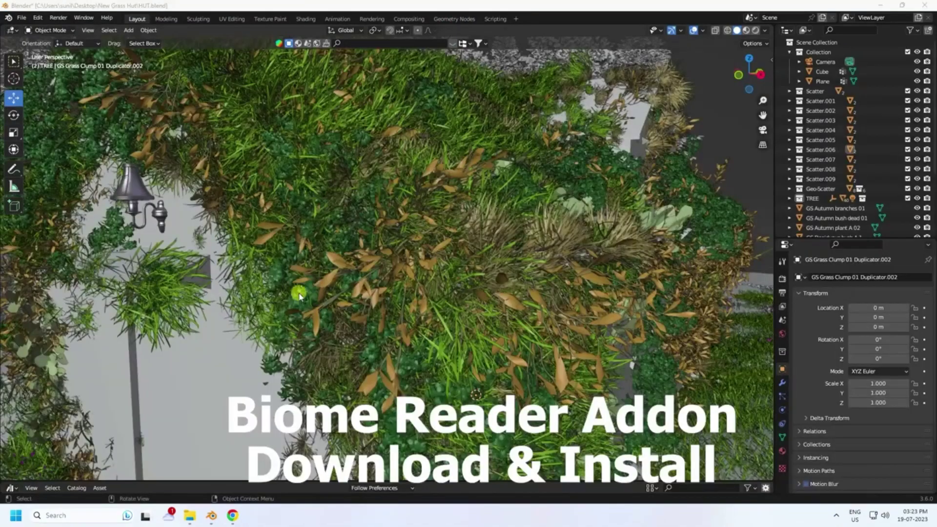
pyautogui.moveTo(336, 269); pyautogui.dragTo(311, 202, button='middle')
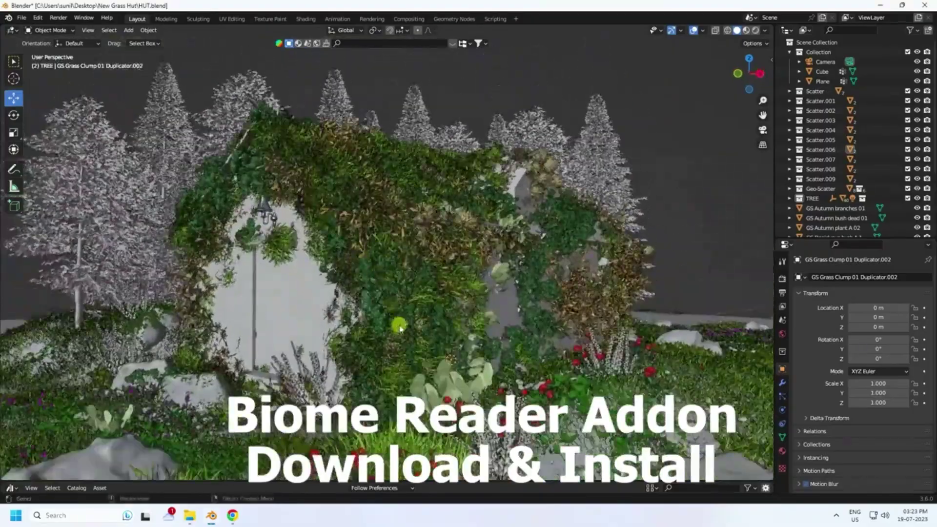
pyautogui.moveTo(400, 326); pyautogui.dragTo(377, 271, button='middle')
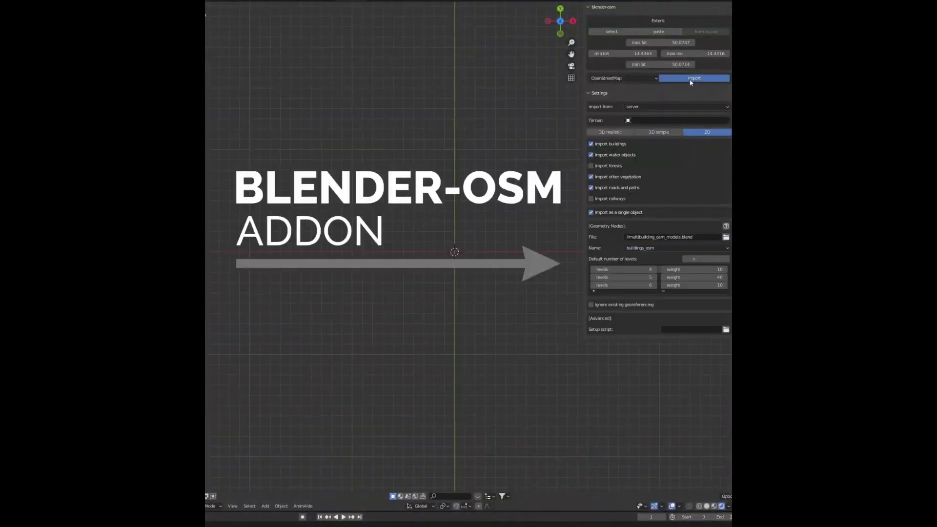
# - Import the district's OpenStreetMap buildings and roads, then grab a building to move it
pyautogui.click(691, 79)
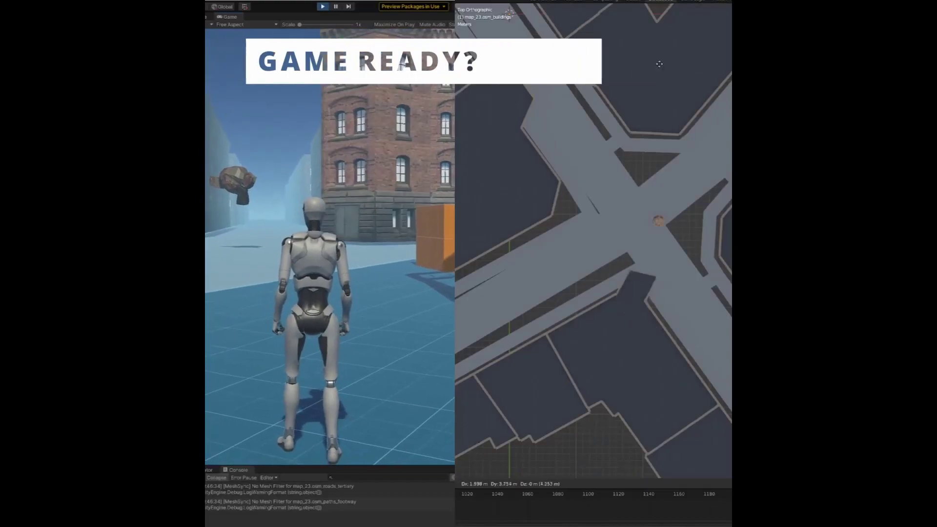
pyautogui.press('g')
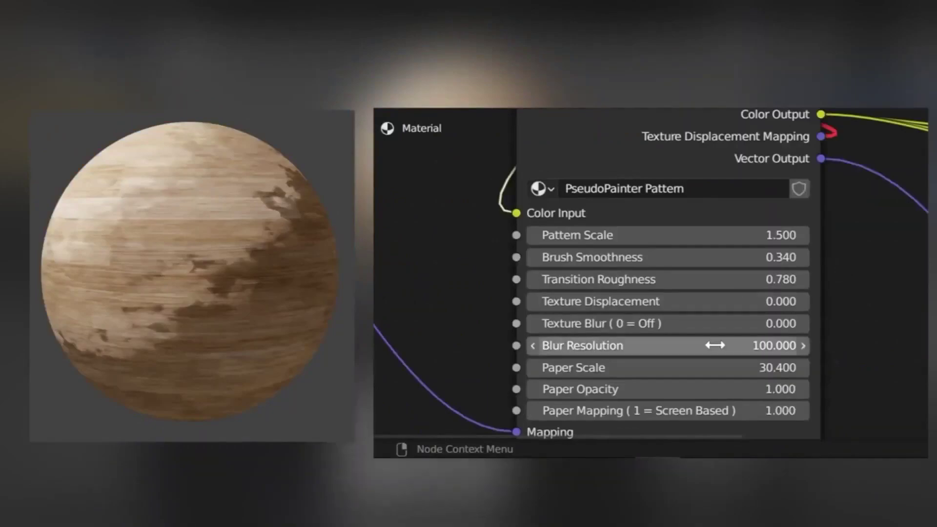
# - Set the PseudoPainter Texture Blur to 10
pyautogui.write('10')
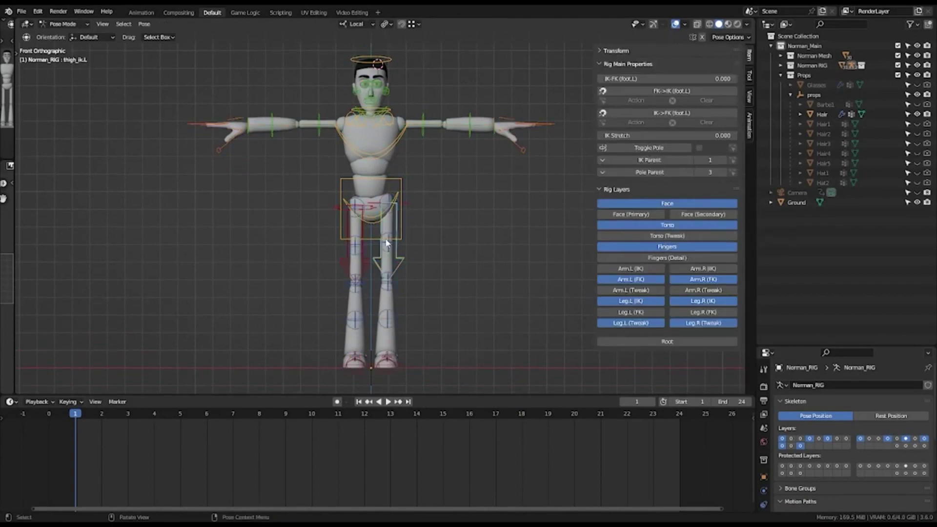
# - Reveal the hidden left arm and leg, bend the arm with a tweak bone, and return to object mode
pyautogui.keyDown('shift'); pyautogui.moveTo(601, 268); pyautogui.dragTo(672, 344, button='middle'); pyautogui.keyUp('shift')
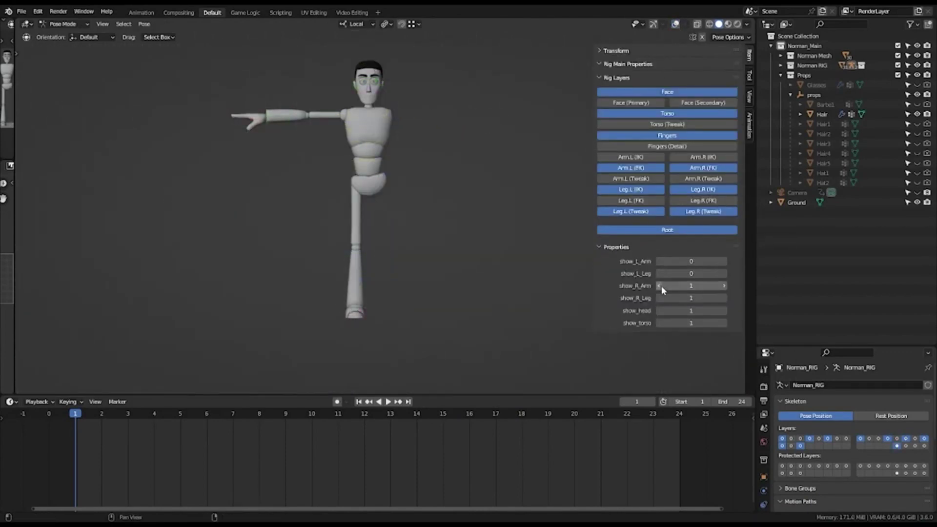
pyautogui.click(725, 272)
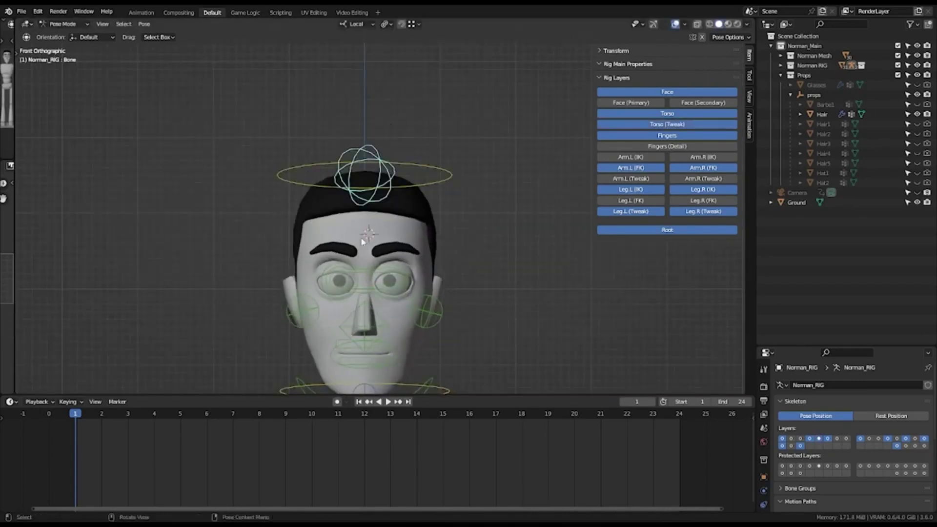
pyautogui.scroll(-3, 363, 241)
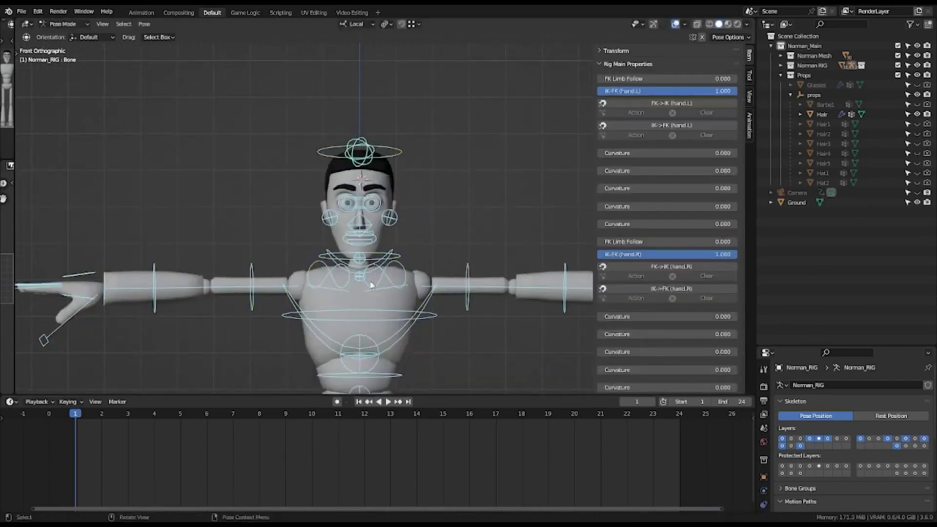
pyautogui.keyDown('shift'); pyautogui.moveTo(371, 285); pyautogui.dragTo(450, 260, button='middle'); pyautogui.keyUp('shift')
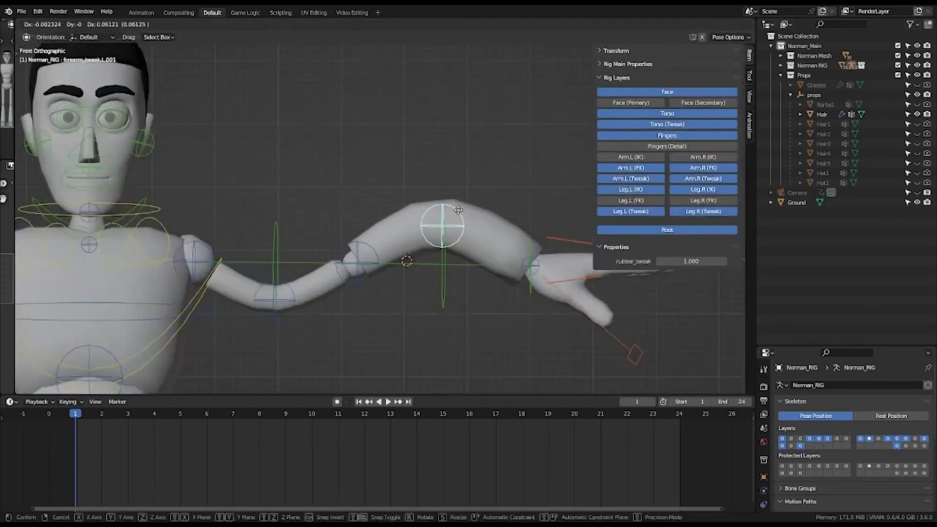
pyautogui.moveTo(295, 264); pyautogui.dragTo(298, 320)
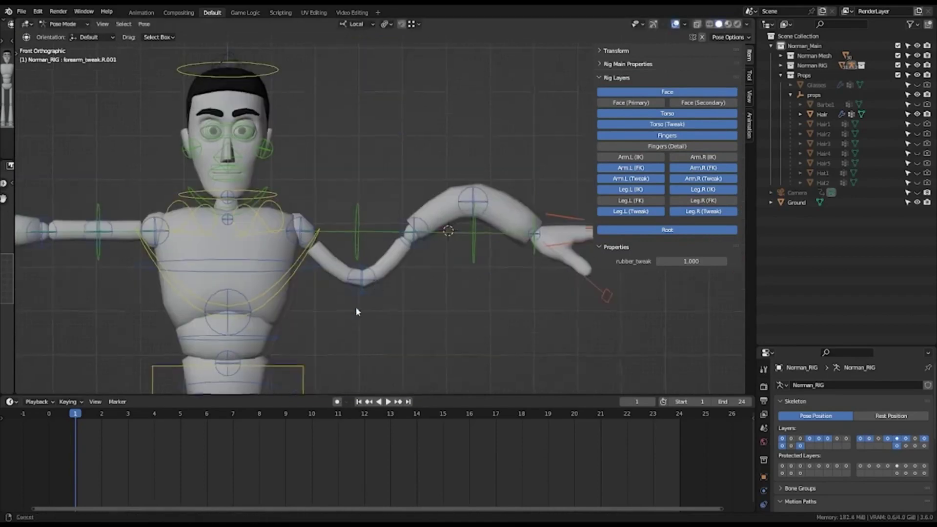
pyautogui.click(490, 219)
pyautogui.hotkey('ctrl', 'c')
pyautogui.keyDown('shift'); pyautogui.moveTo(490, 219); pyautogui.dragTo(463, 206, button='middle'); pyautogui.keyUp('shift')
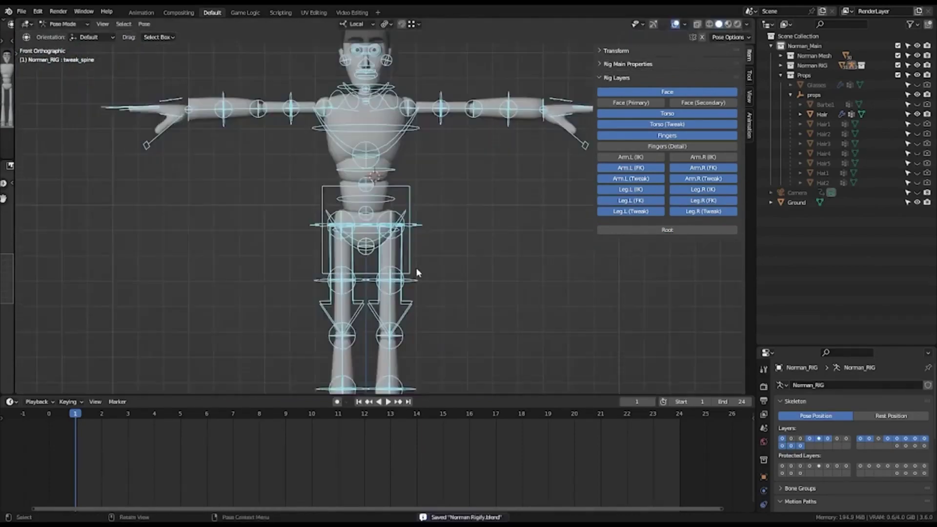
pyautogui.hotkey('ctrl', 'Tab')
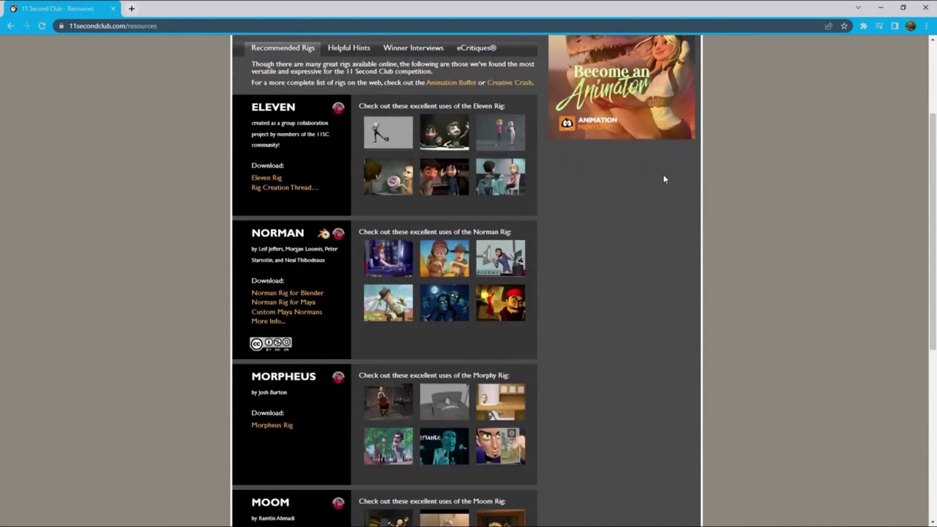
pyautogui.scroll(-1, 335, 193)
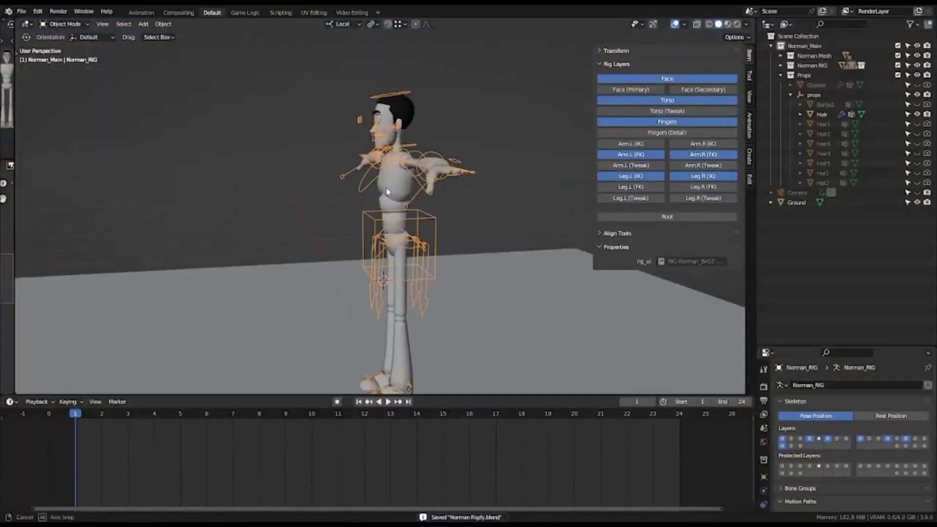
pyautogui.moveTo(386, 188); pyautogui.dragTo(367, 264, button='middle')
# - Assign the Norman_Walk action in the Action Editor and play it from the right side view
pyautogui.click(9, 401)
pyautogui.click(132, 320)
pyautogui.click(327, 401)
pyautogui.click(371, 328)
pyautogui.press('KP_3')
pyautogui.press('space')
# - Switch between front and side views and pick the Norman Twisted Leg_Walk Cycle action
pyautogui.moveTo(370, 205); pyautogui.dragTo(364, 195, button='middle')
pyautogui.hotkey('shift', 'alt', 'z')
pyautogui.press('KP_1')
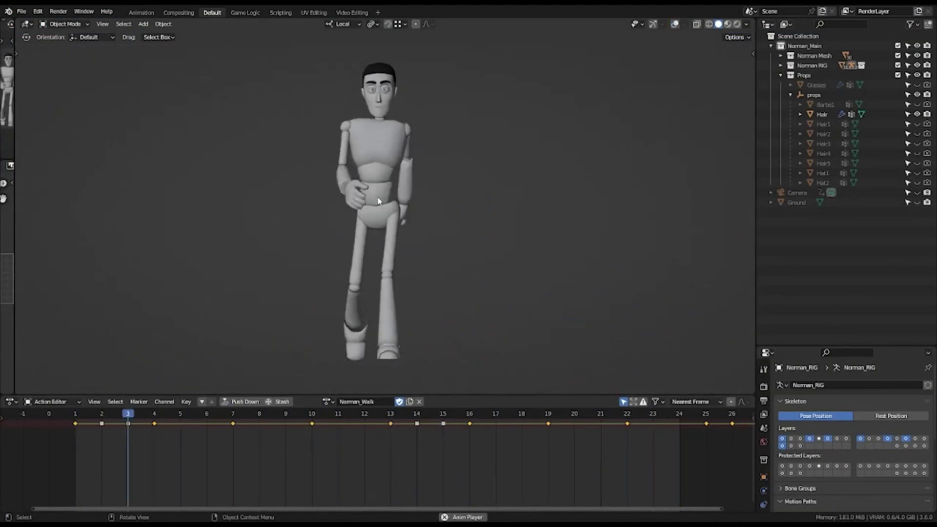
pyautogui.press('KP_3')
pyautogui.click(327, 401)
pyautogui.click(373, 307)
# - Toggle the Root rig layer, check the walk from side and front, and save the file
pyautogui.hotkey('shift', 'alt', 'z')
pyautogui.moveTo(374, 307); pyautogui.dragTo(506, 253, button='middle')
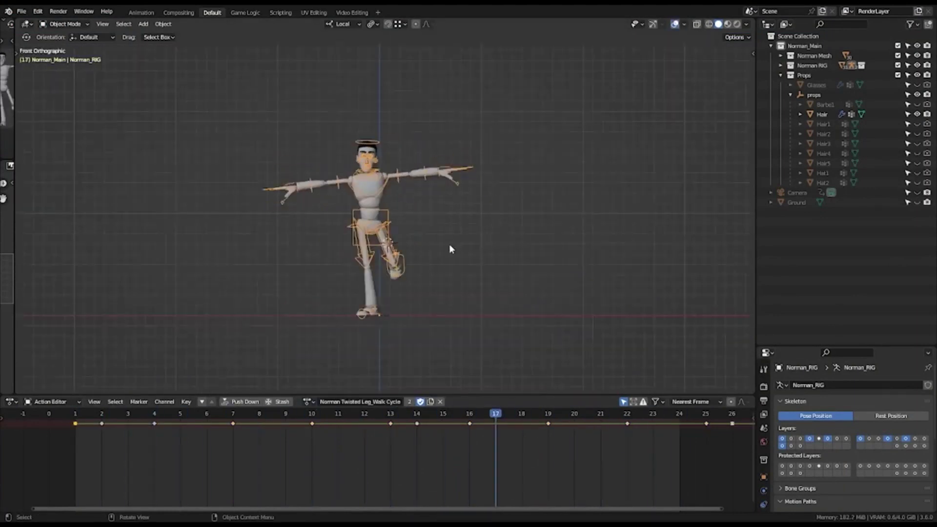
pyautogui.hotkey('ctrl', 'Tab')
pyautogui.press('n')
pyautogui.click(667, 243)
pyautogui.hotkey('shift', 'alt', 'z')
pyautogui.press('KP_3')
pyautogui.press('KP_1')
pyautogui.hotkey('ctrl', 's')
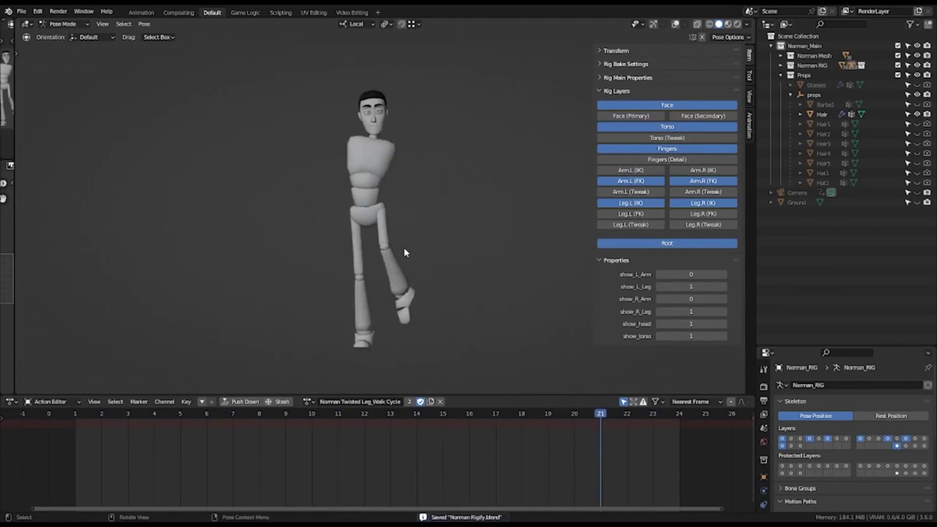
# - Unlink the action and toggle the hair prop's visibility, ending in front view
pyautogui.click(307, 401)
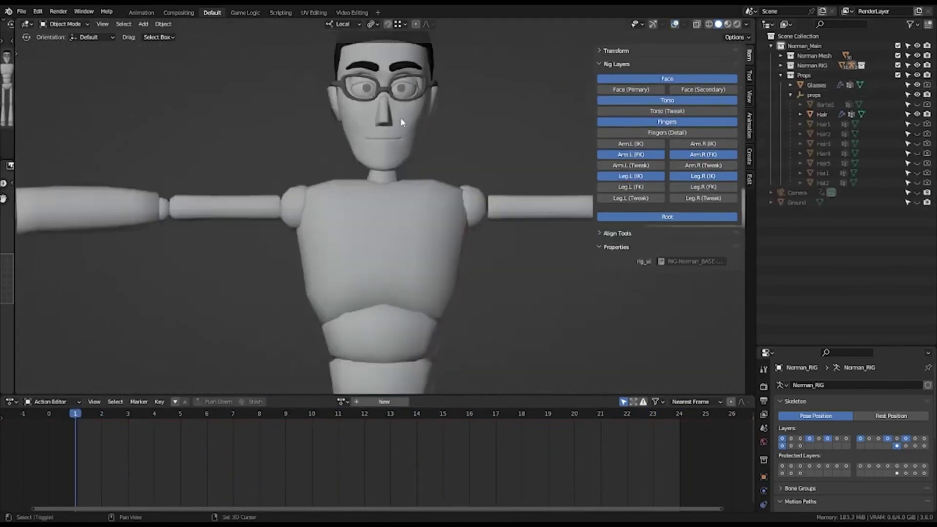
pyautogui.press('KP_Decimal')
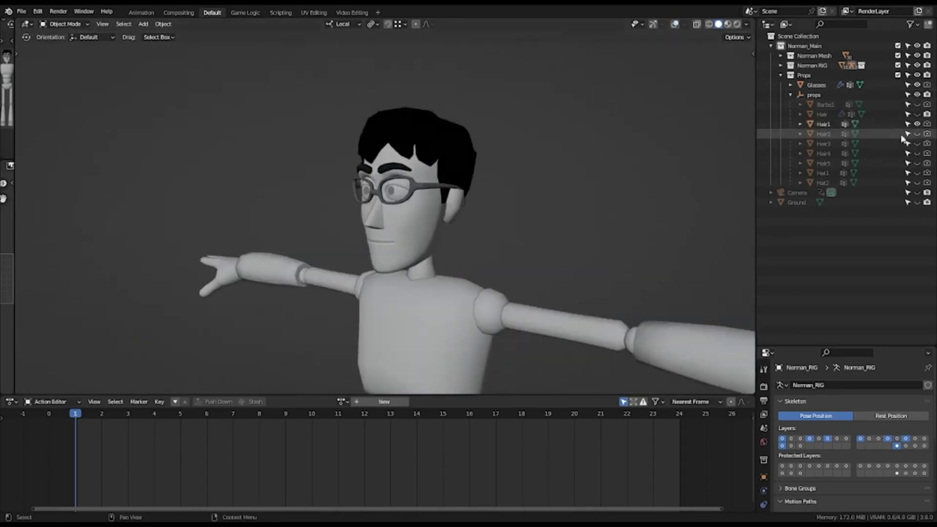
pyautogui.click(917, 144)
pyautogui.press('KP_3')
pyautogui.press('KP_1')
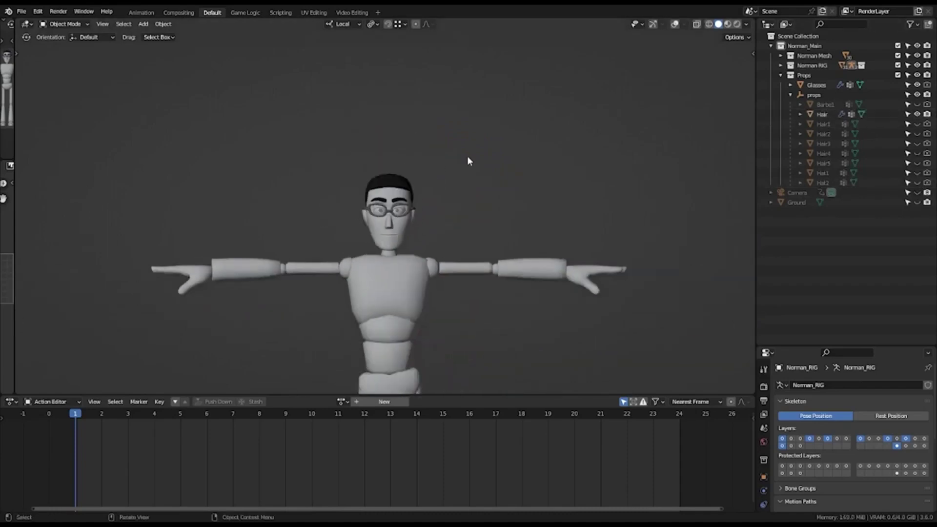
pyautogui.scroll(2, 412, 171)
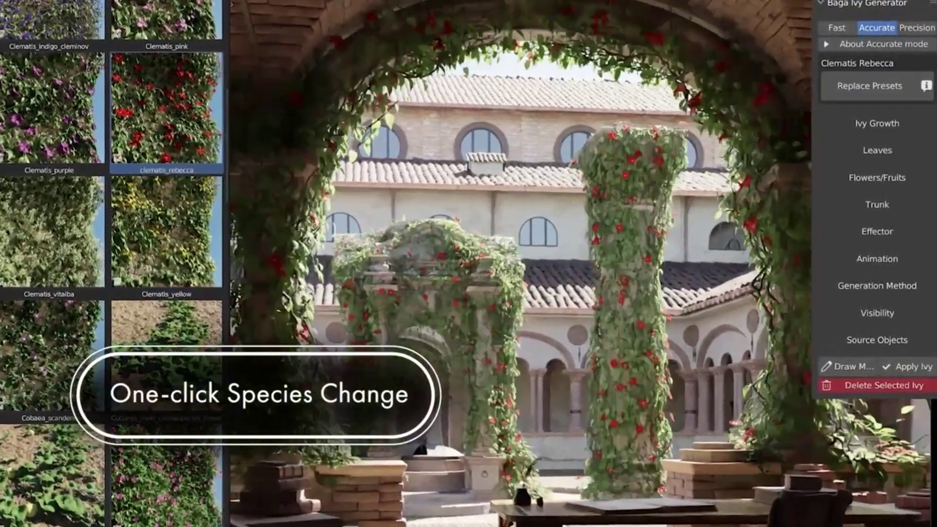
pyautogui.click(870, 86)
# - Switch the ivy species from Clematis Rebecca to Dalechampia
pyautogui.click(873, 85)
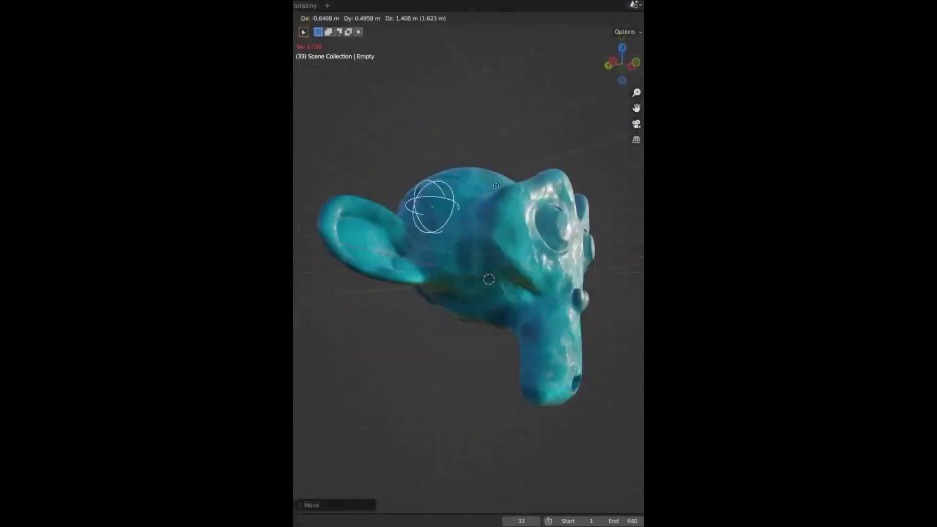
# - Move the Empty down and to the right, then orbit around the building
pyautogui.moveTo(473, 209); pyautogui.dragTo(542, 398)
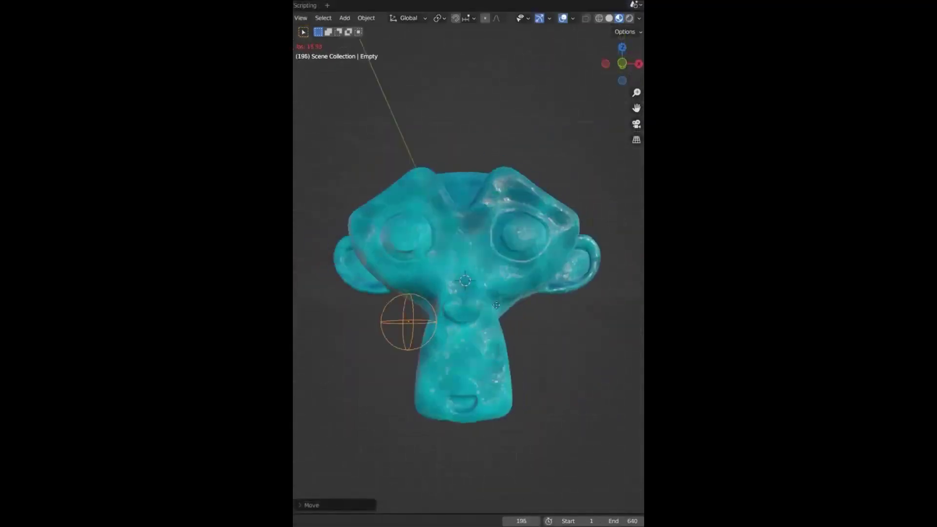
pyautogui.press('g')
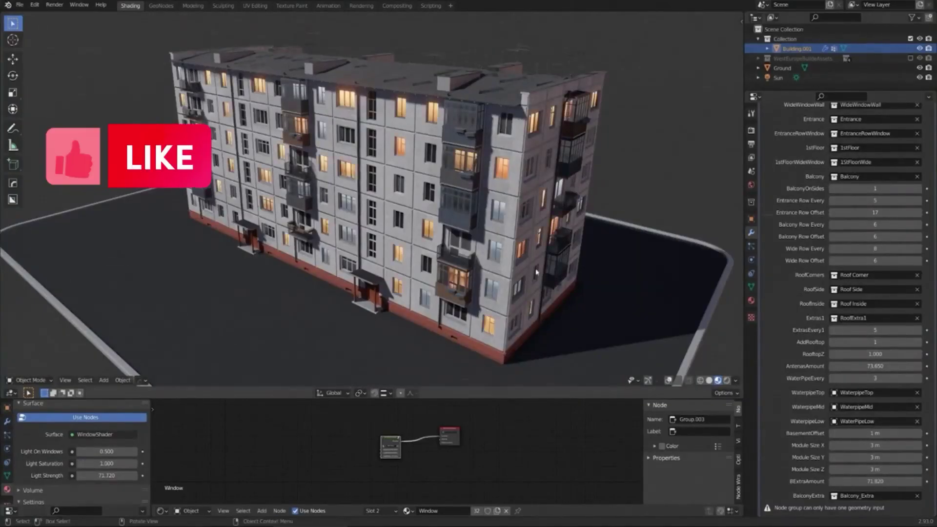
pyautogui.moveTo(536, 272); pyautogui.dragTo(298, 271, button='middle')
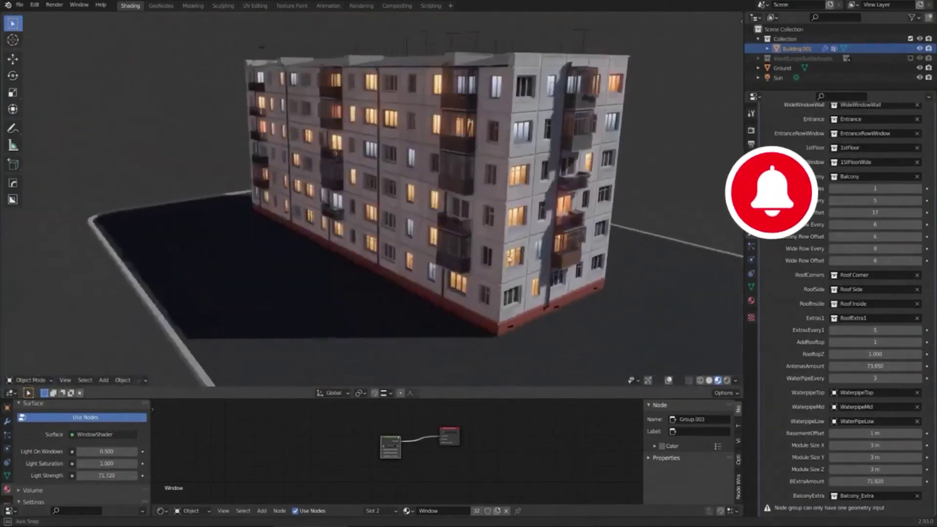
pyautogui.moveTo(342, 273); pyautogui.dragTo(273, 274, button='middle')
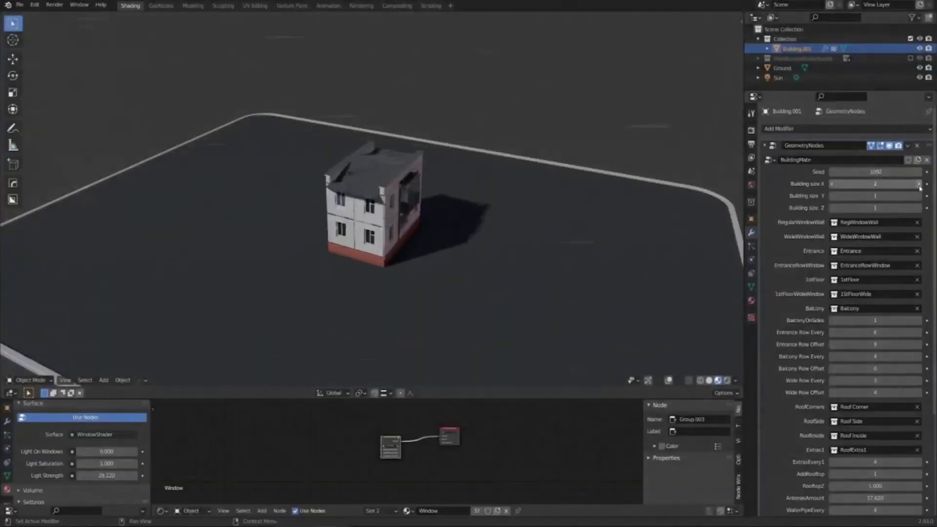
# - Increase Building size X, Y (several times) and Z for a long multi-storey block
pyautogui.click(919, 184)
pyautogui.click(920, 184)
pyautogui.click(919, 184)
pyautogui.click(920, 196)
pyautogui.click(920, 196)
pyautogui.click(919, 196)
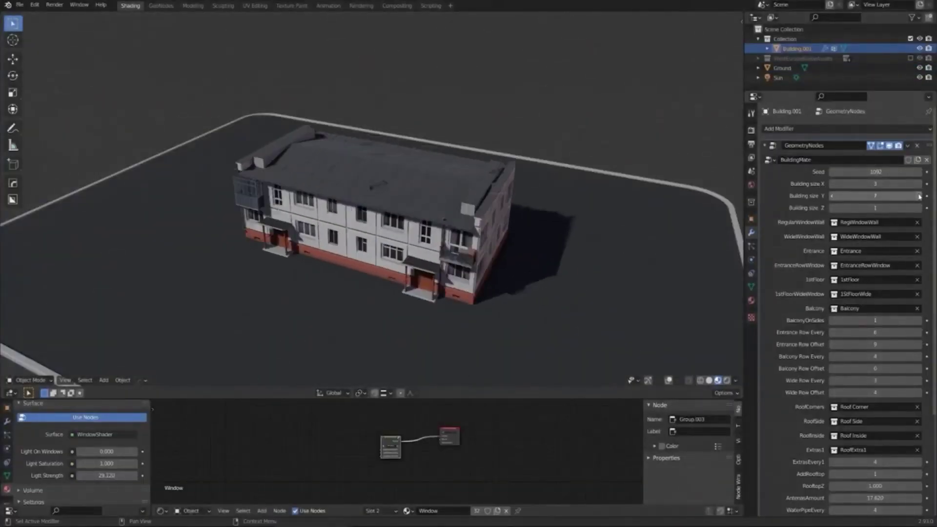
pyautogui.click(919, 208)
pyautogui.click(920, 208)
pyautogui.click(920, 208)
pyautogui.click(919, 208)
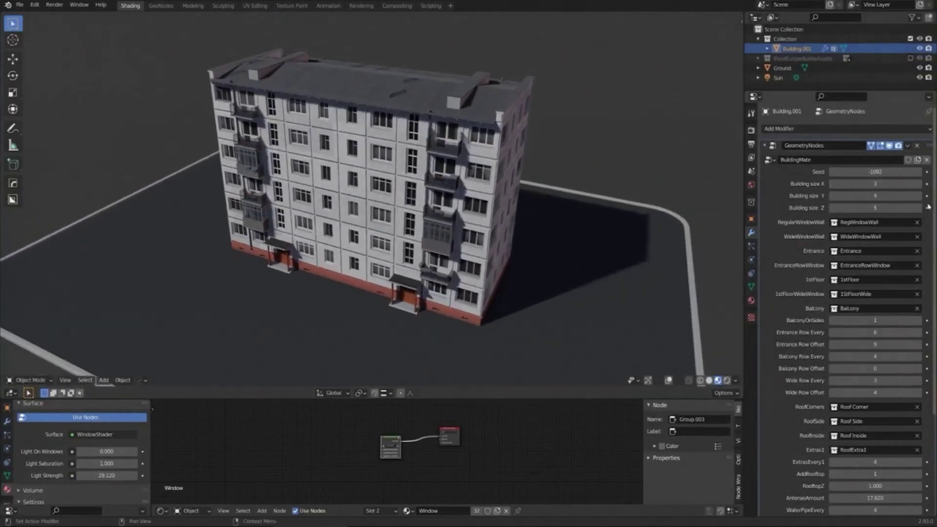
# - Set the building size to X 4, Y 14 and Z 5 storeys
pyautogui.click(832, 208)
pyautogui.click(919, 195)
pyautogui.click(919, 196)
pyautogui.click(920, 195)
pyautogui.click(919, 195)
pyautogui.click(920, 195)
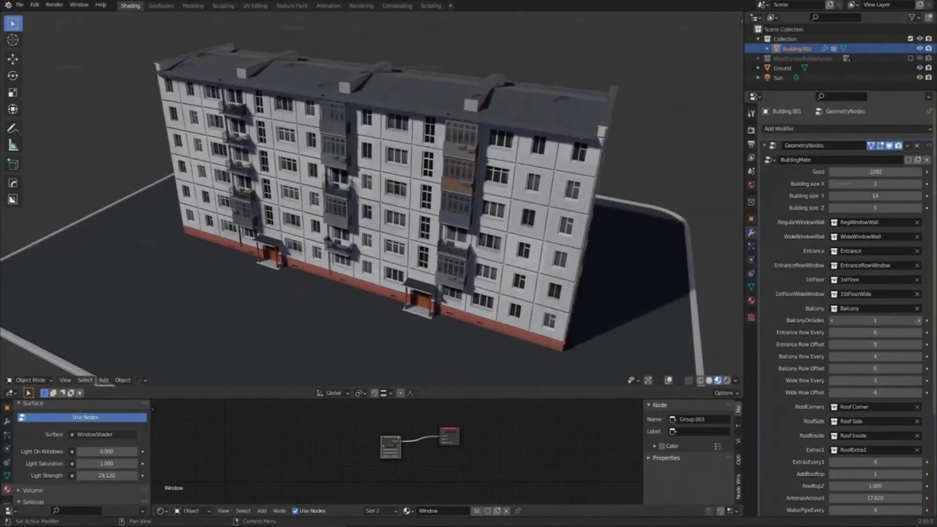
pyautogui.click(920, 184)
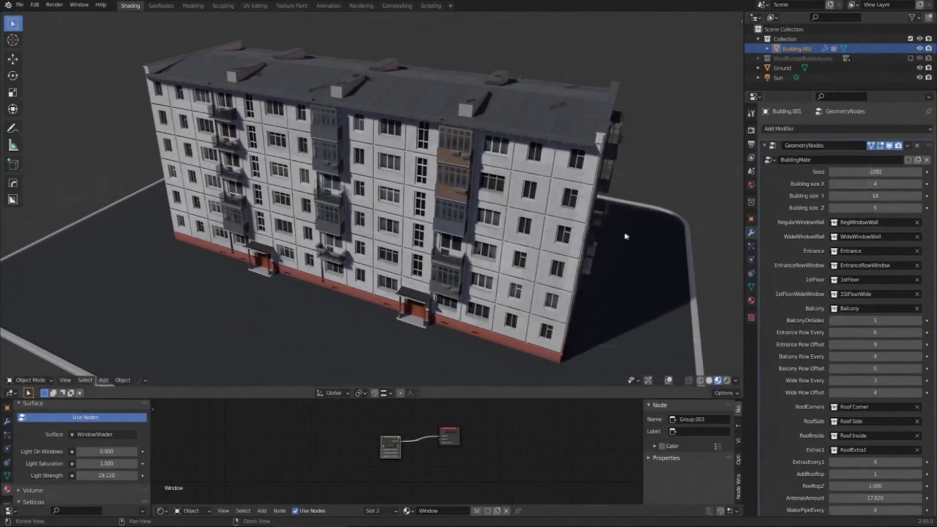
# - Orbit to a lower, frontal view of the lengthened block and scroll through the modifier settings
pyautogui.moveTo(594, 231); pyautogui.dragTo(832, 283, button='middle')
pyautogui.keyDown('ctrl'); pyautogui.scroll(-1, 918, 334); pyautogui.keyUp('ctrl')
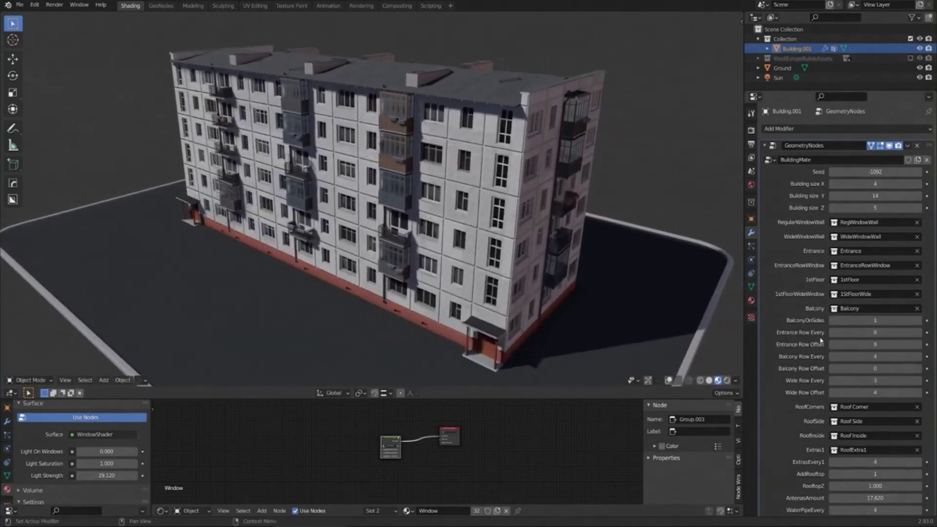
pyautogui.keyDown('ctrl'); pyautogui.scroll(5, 918, 344); pyautogui.keyUp('ctrl')
pyautogui.keyDown('ctrl'); pyautogui.scroll(3, 919, 345); pyautogui.keyUp('ctrl')
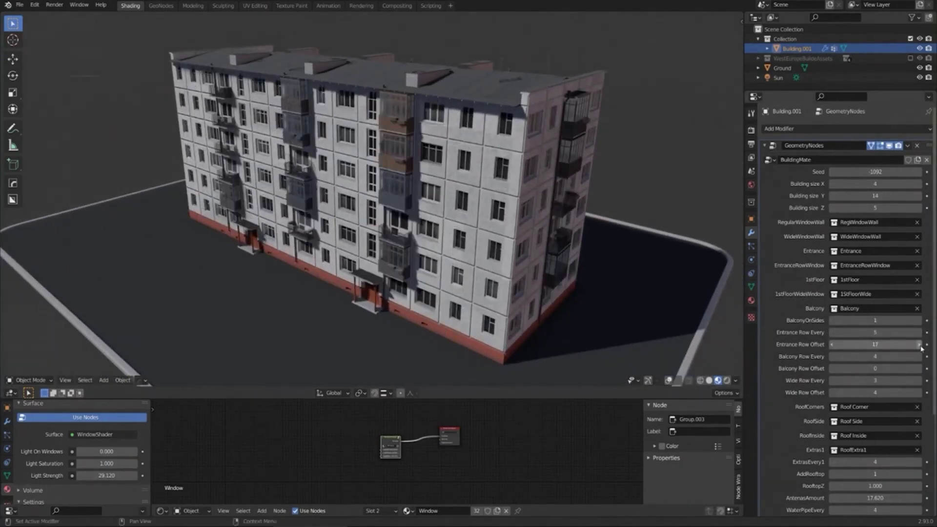
pyautogui.keyDown('ctrl'); pyautogui.scroll(2, 920, 357); pyautogui.keyUp('ctrl')
pyautogui.keyDown('ctrl'); pyautogui.scroll(6, 920, 368); pyautogui.keyUp('ctrl')
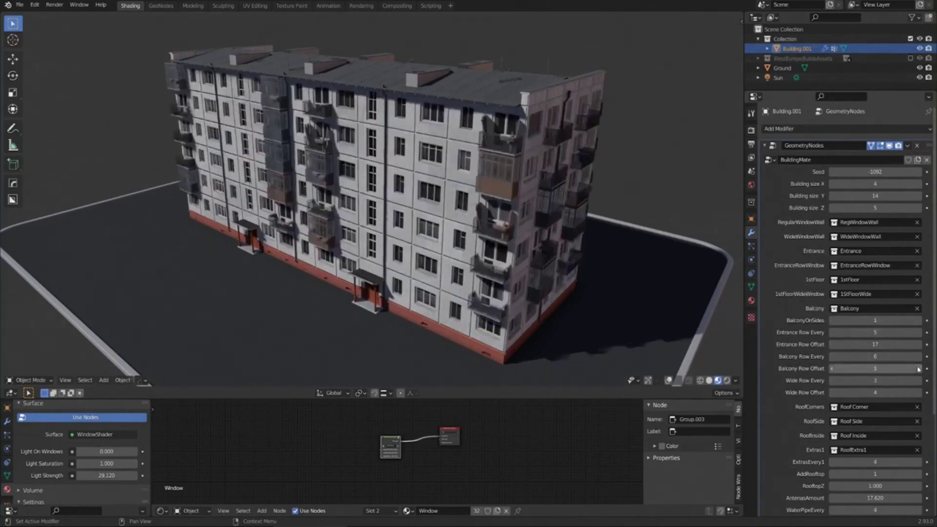
pyautogui.keyDown('ctrl'); pyautogui.scroll(2, 918, 381); pyautogui.keyUp('ctrl')
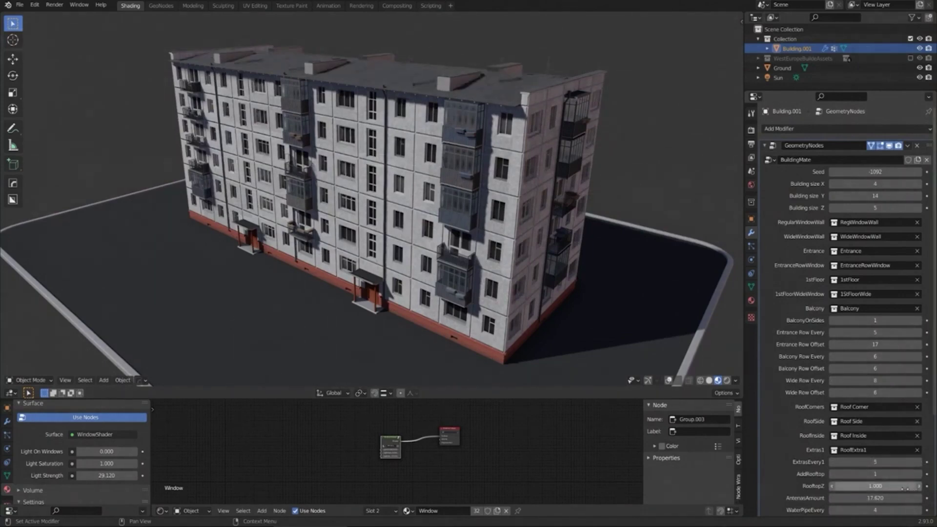
pyautogui.scroll(-2, 905, 487)
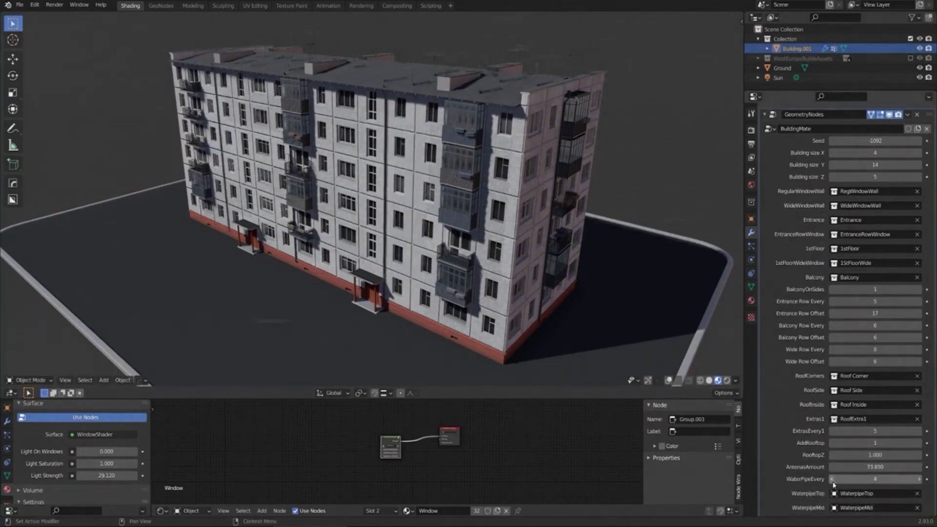
pyautogui.scroll(-6, 878, 415)
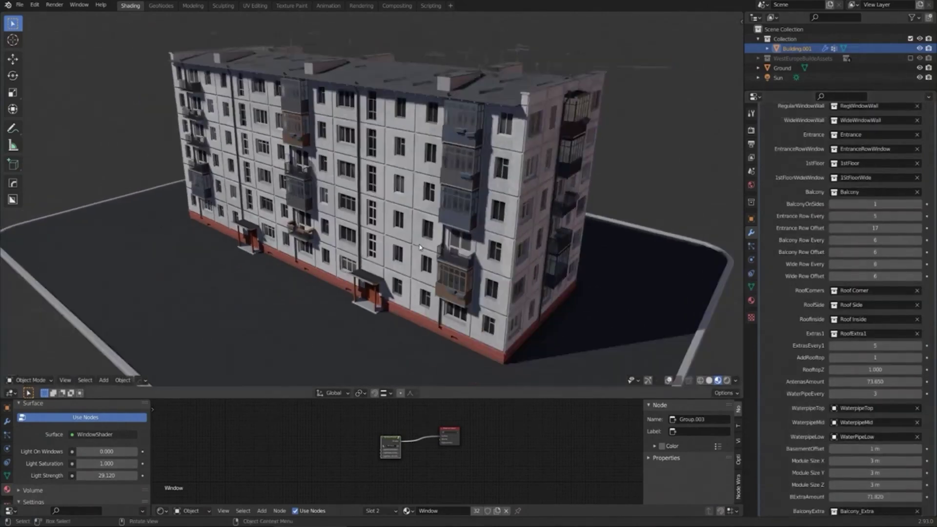
# - Raise the basement offset to 1.24 m, light the windows (0.5, strength 71.72) and add side balconies
pyautogui.moveTo(879, 433); pyautogui.dragTo(893, 433)
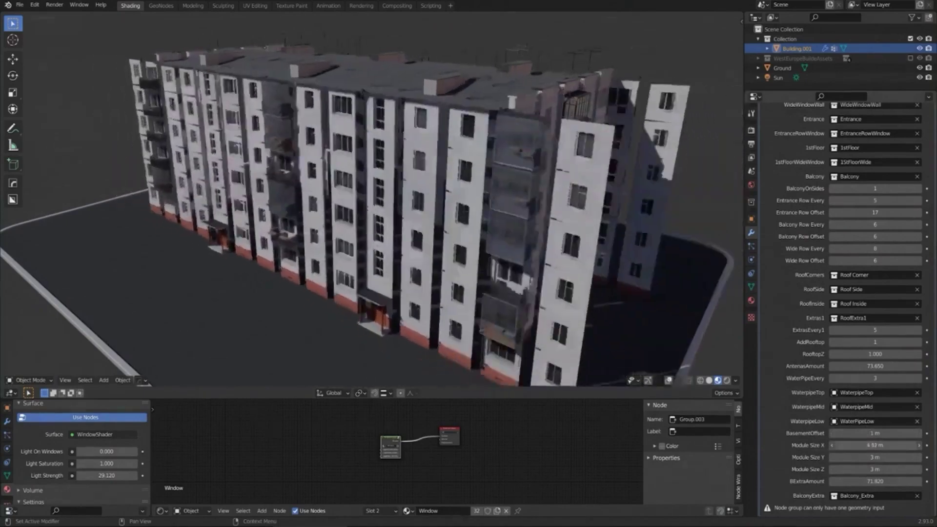
pyautogui.moveTo(342, 205); pyautogui.dragTo(314, 268, button='middle')
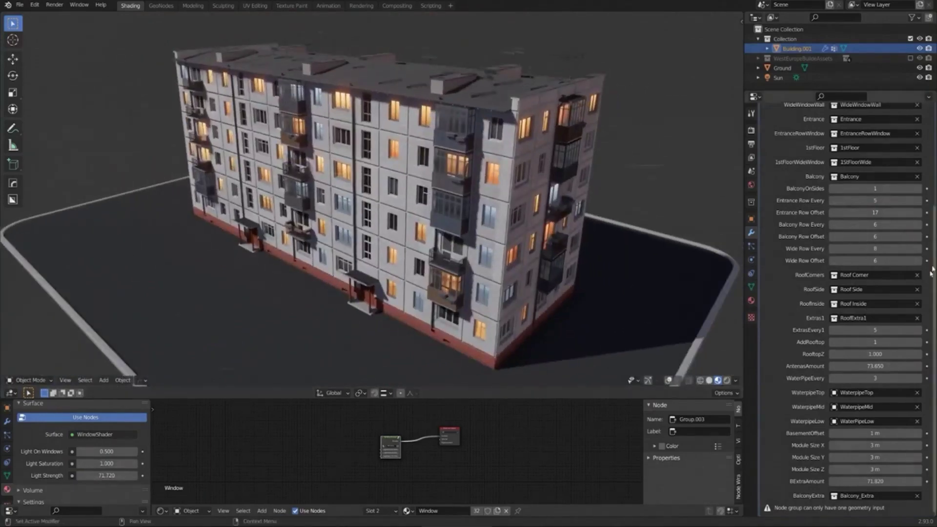
pyautogui.click(919, 189)
pyautogui.scroll(6, 873, 188)
pyautogui.moveTo(859, 195); pyautogui.dragTo(869, 195)
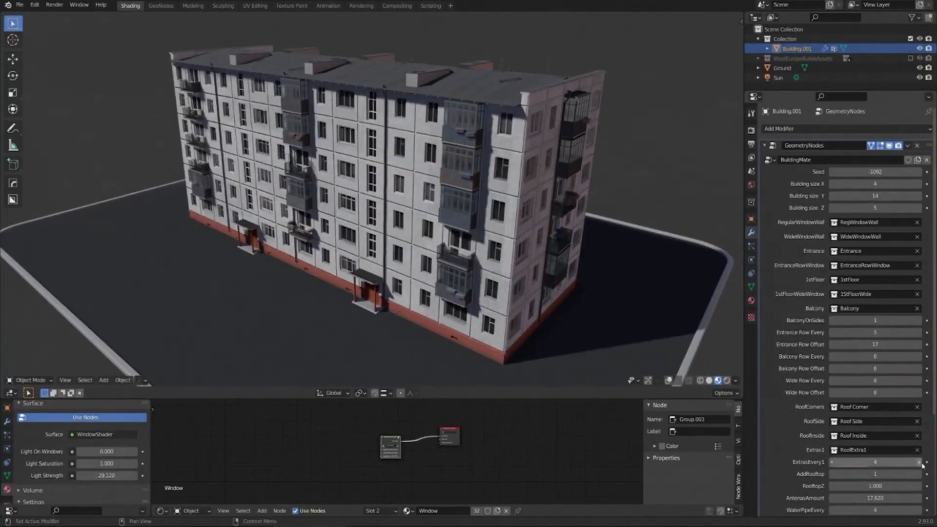
# - Orbit the view to inspect the building's other long side
pyautogui.scroll(-3, 874, 471)
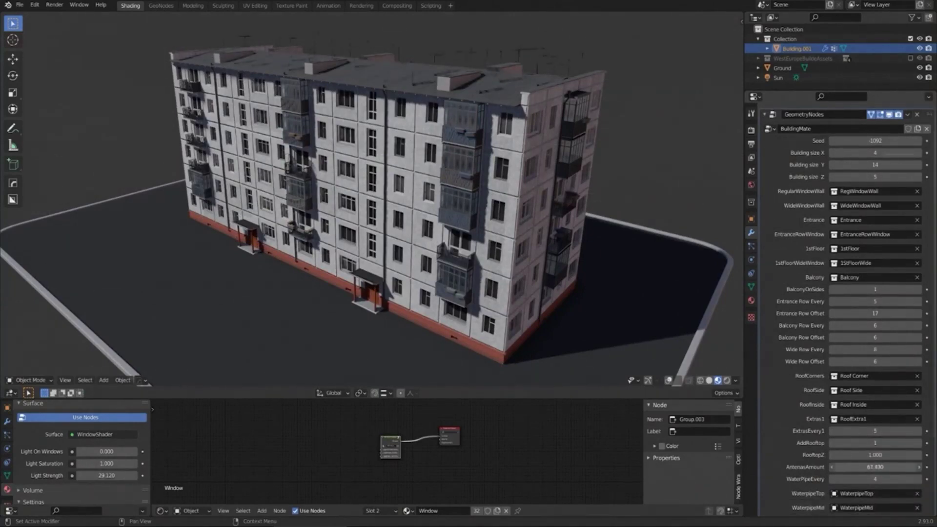
pyautogui.scroll(-5, 852, 486)
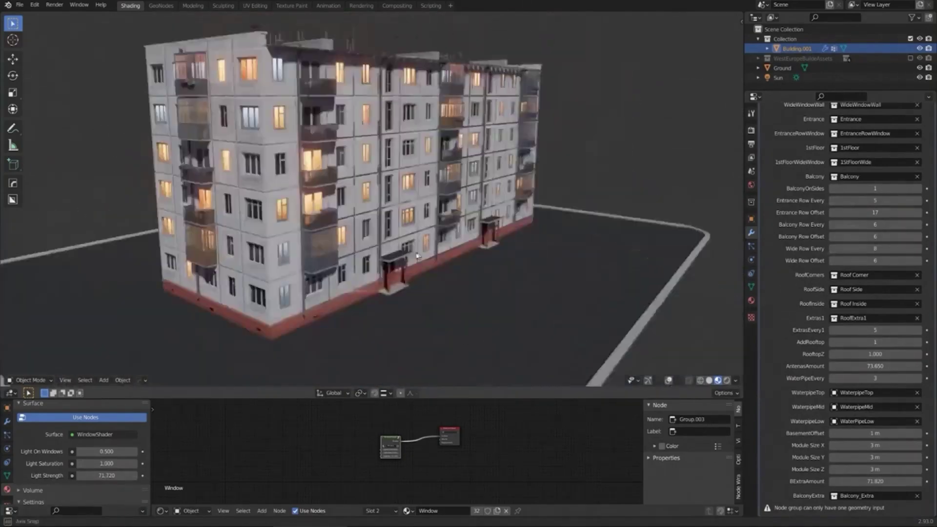
pyautogui.moveTo(417, 255); pyautogui.dragTo(341, 259, button='middle')
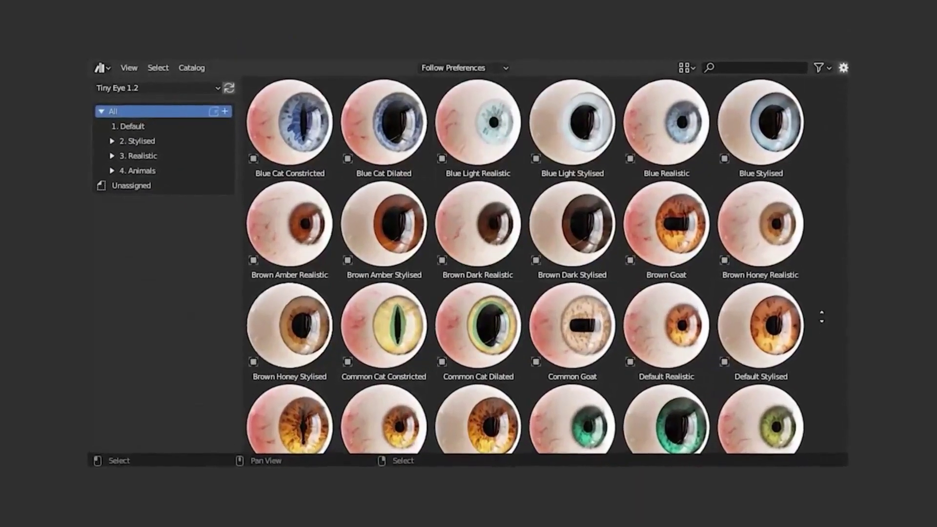
# - Scroll the Tiny Eye 1.2 library and drag the Red Dragon eye into the viewport
pyautogui.scroll(-5, 525, 266)
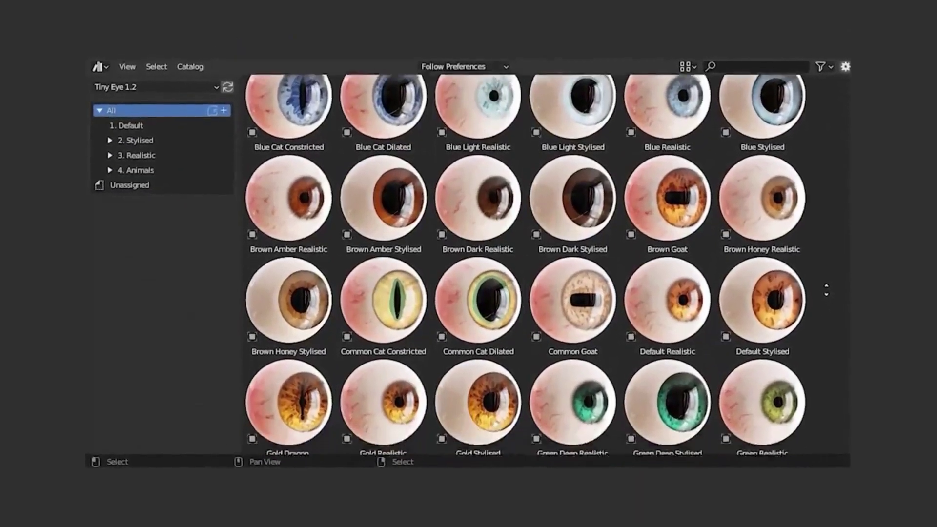
pyautogui.scroll(-3, 524, 266)
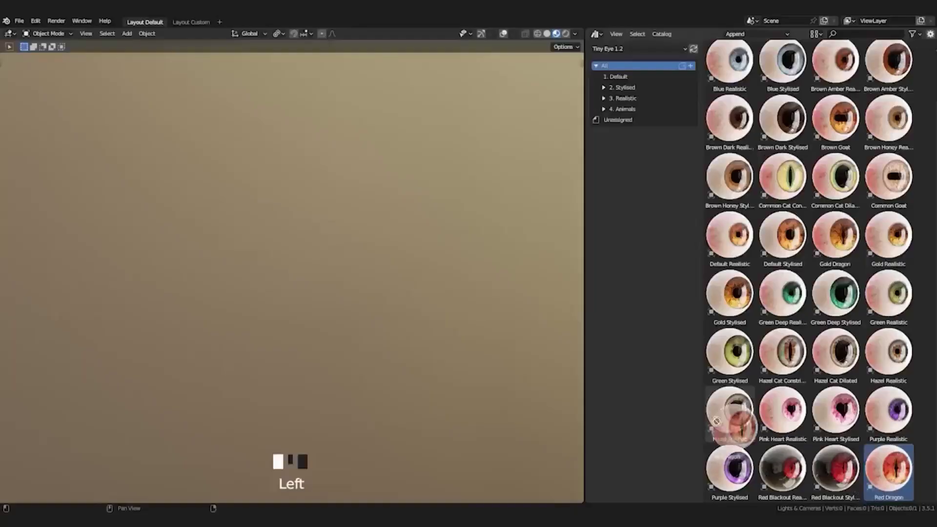
pyautogui.moveTo(889, 470); pyautogui.dragTo(292, 271)
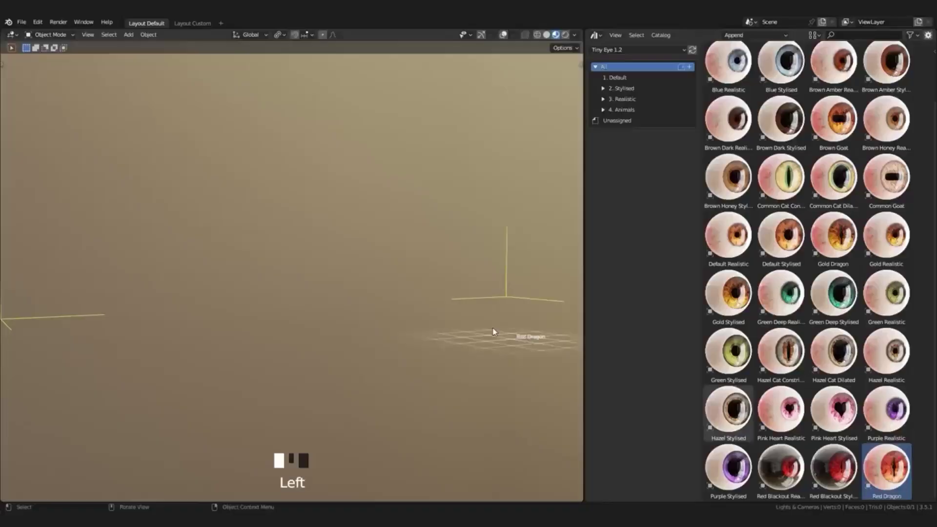
pyautogui.press('Left')
pyautogui.press('Left')
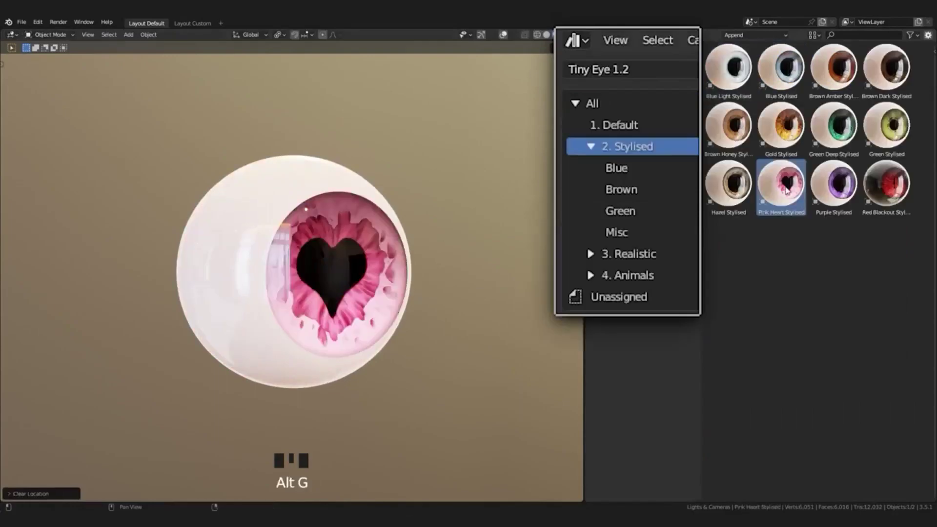
# - Browse the Default, Realistic, Dragon and Goat eye catalogs, then set the Reptile shape key to 0.083
pyautogui.click(590, 146)
pyautogui.click(592, 167)
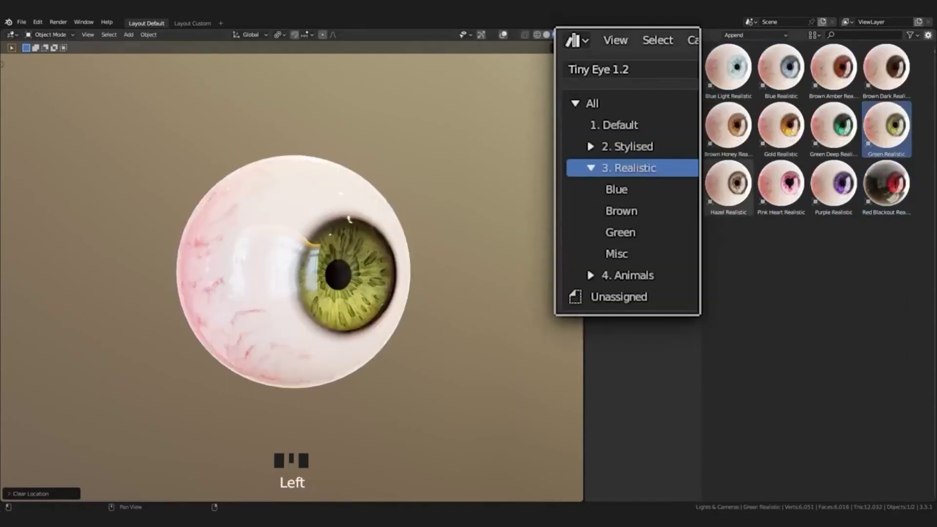
pyautogui.click(627, 189)
pyautogui.click(623, 232)
pyautogui.click(617, 254)
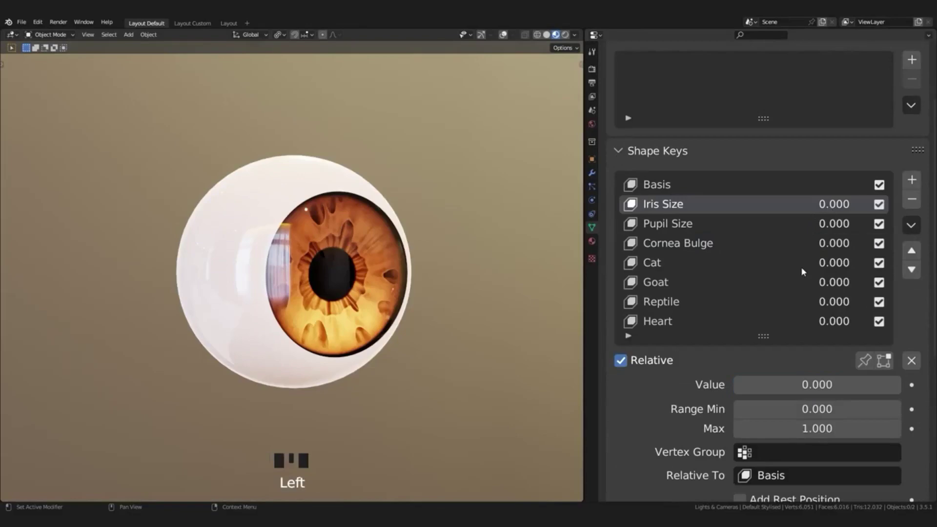
pyautogui.moveTo(800, 384); pyautogui.dragTo(869, 384)
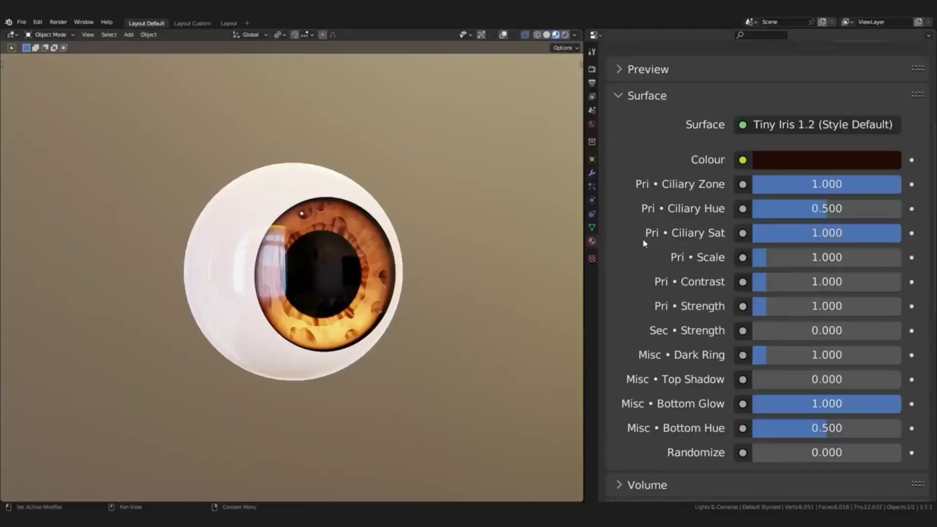
# - Switch the right area to the Shader Editor, make the iris orange and reset the iris pattern scale
pyautogui.click(594, 35)
pyautogui.click(292, 125)
pyautogui.click(799, 172)
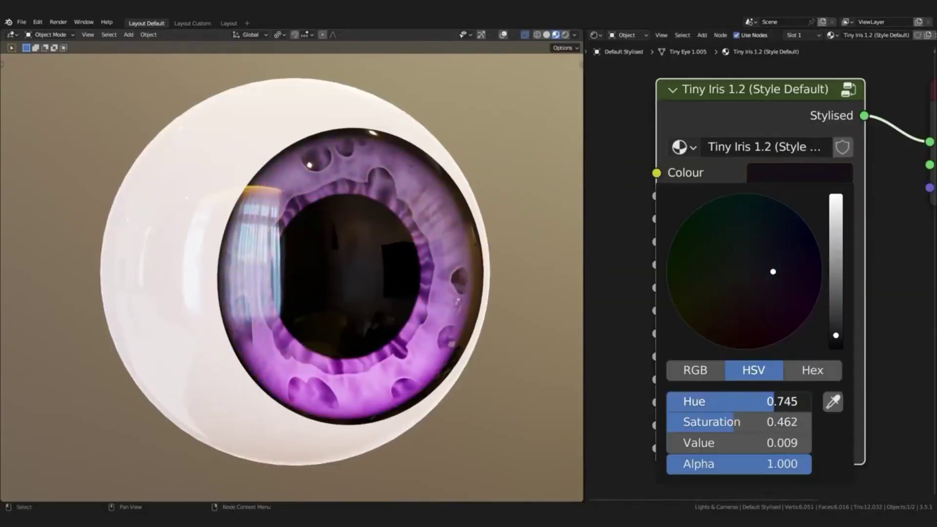
pyautogui.click(720, 338)
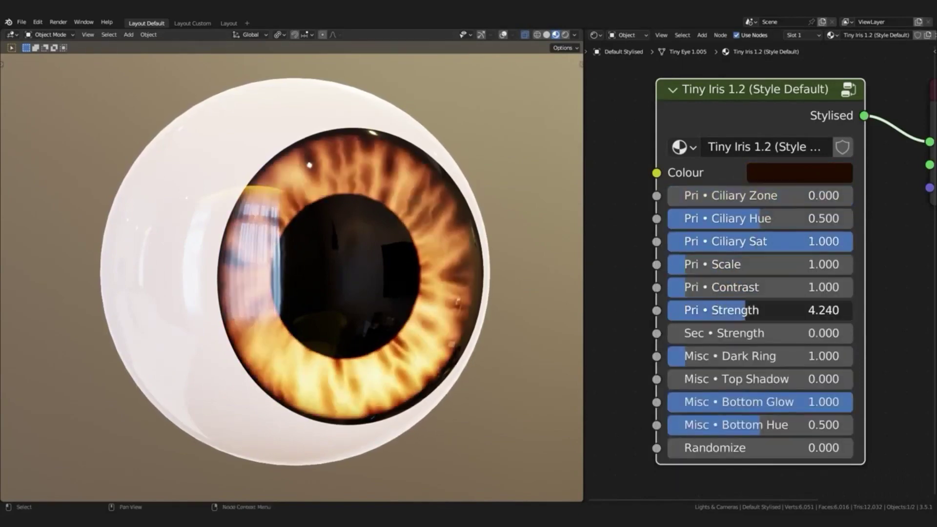
pyautogui.hotkey('ctrl', 'z')
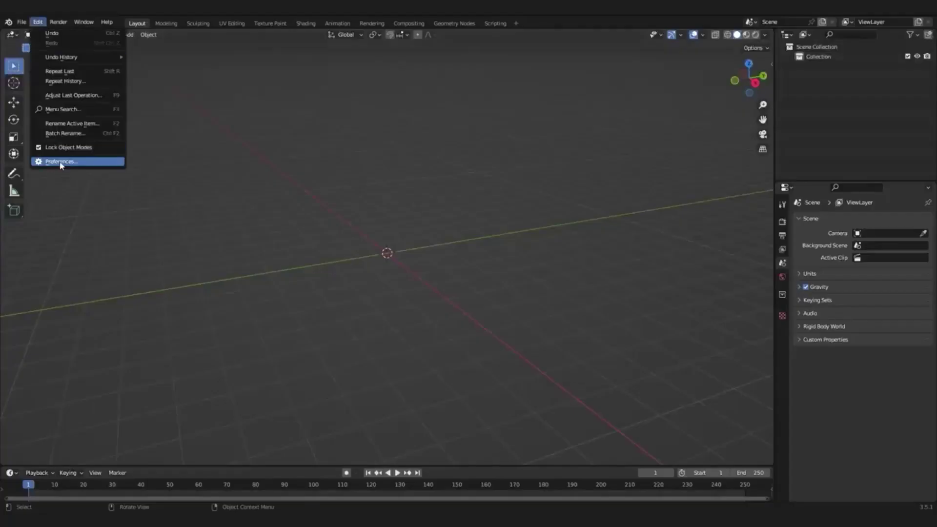
# - In Preferences' File Paths, start adding Tiny Eye 1.2 as a new asset library
pyautogui.click(58, 162)
pyautogui.scroll(-1, 491, 302)
pyautogui.click(571, 290)
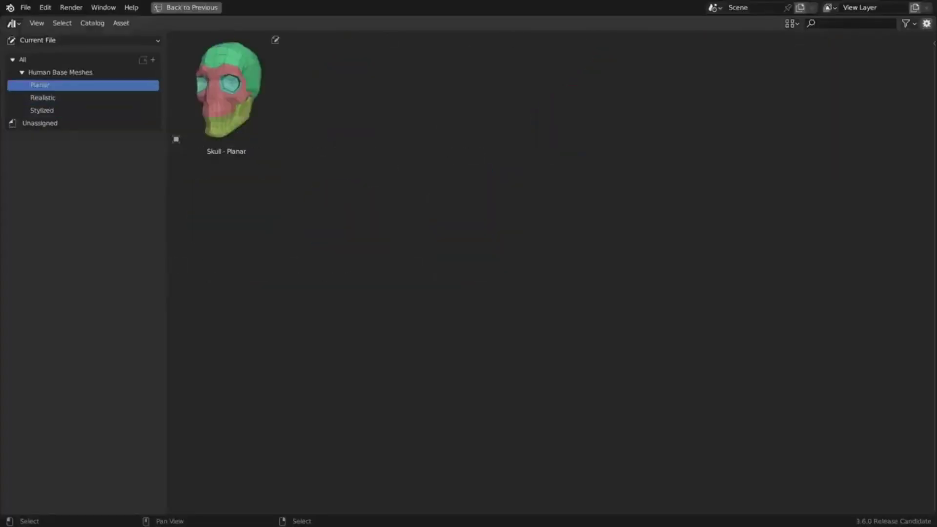
# - Show all Human Base Meshes assets and download the bundle from the demo files page
pyautogui.click(60, 72)
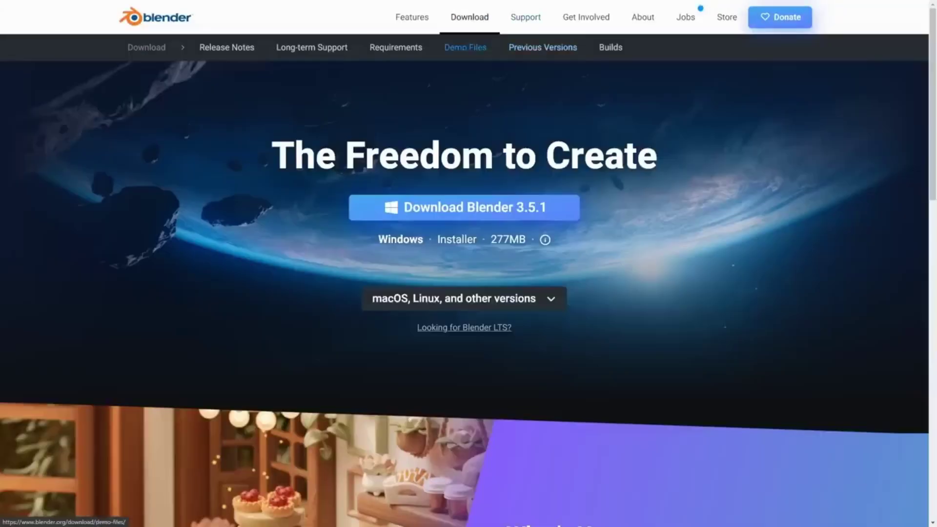
pyautogui.click(465, 47)
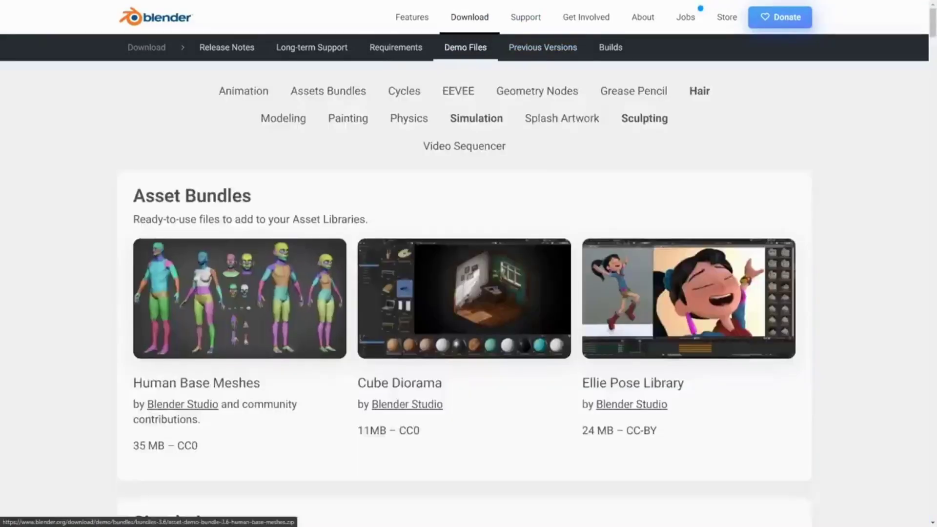
pyautogui.click(210, 314)
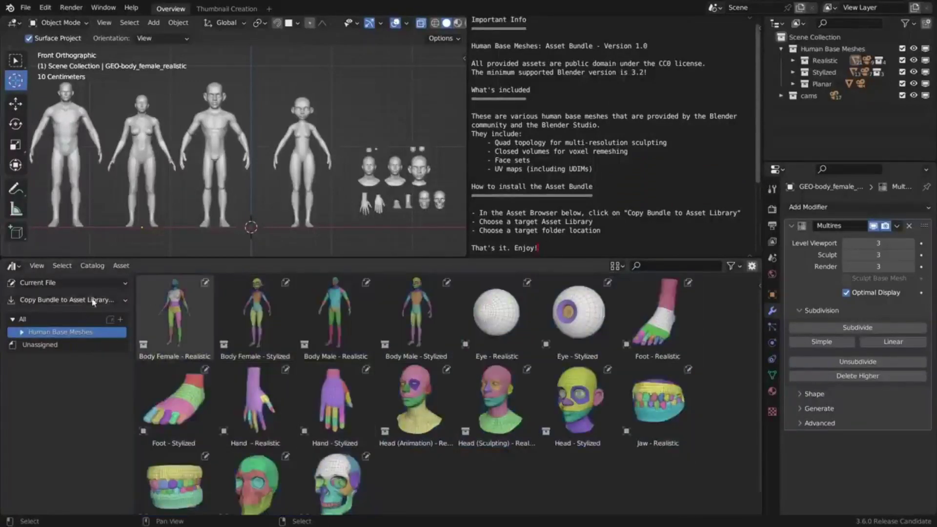
# - Add a new asset library pointing at the human_base_meshes folder in Preferences
pyautogui.click(44, 10)
pyautogui.click(81, 168)
pyautogui.click(206, 309)
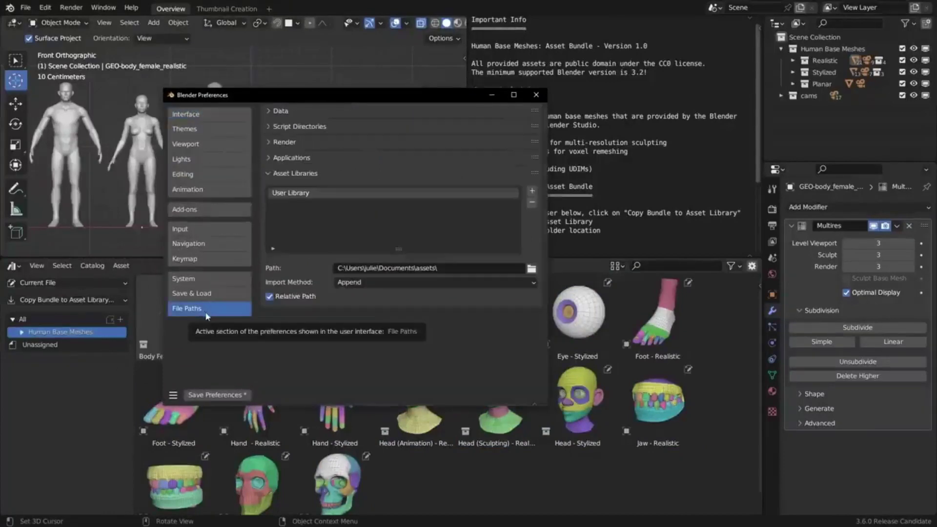
pyautogui.click(532, 191)
pyautogui.click(545, 404)
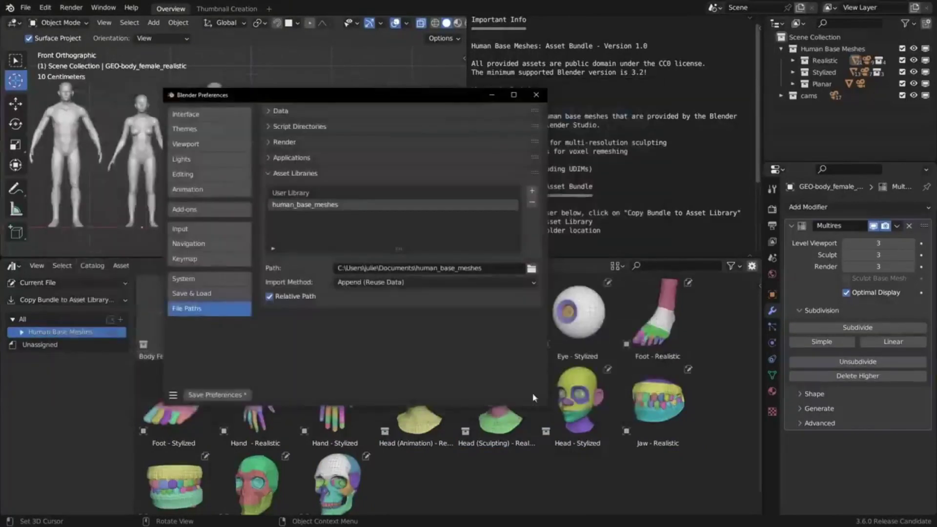
# - Name the library 'Human Base Meshes', set import to Append, save preferences, and copy the bundle into it
pyautogui.click(324, 205)
pyautogui.write('Human Base Meshes')
pyautogui.click(371, 283)
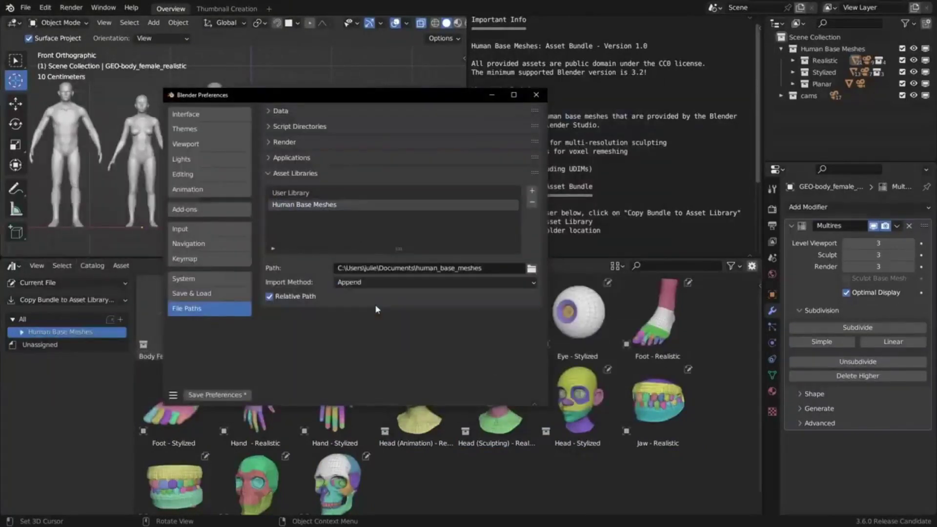
pyautogui.click(214, 395)
pyautogui.click(536, 95)
pyautogui.click(56, 325)
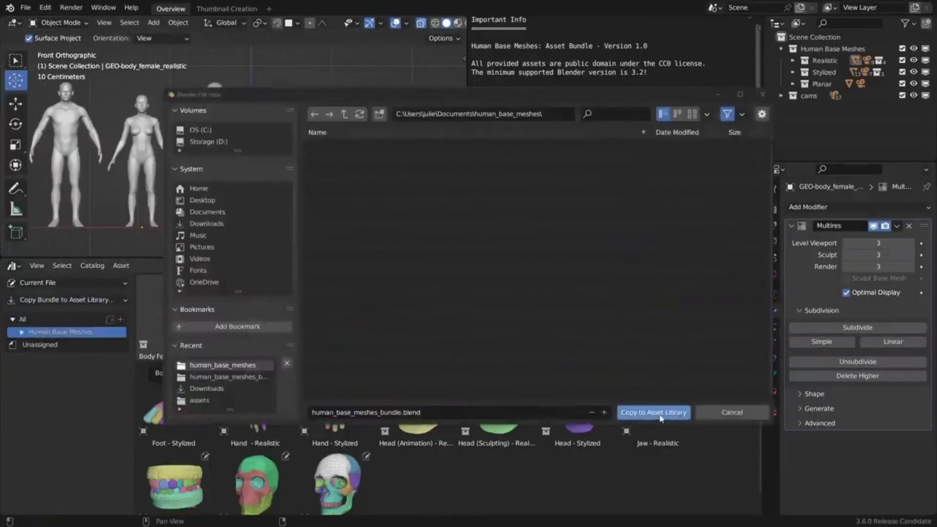
pyautogui.click(652, 412)
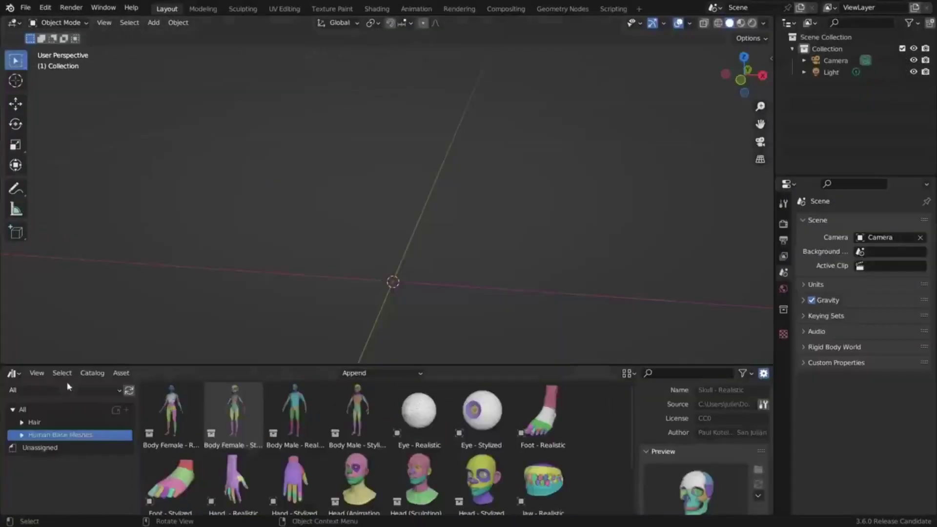
# - From the Human Base Meshes library, place the realistic Hand, Jaw and Male Body meshes
pyautogui.click(68, 388)
pyautogui.click(68, 465)
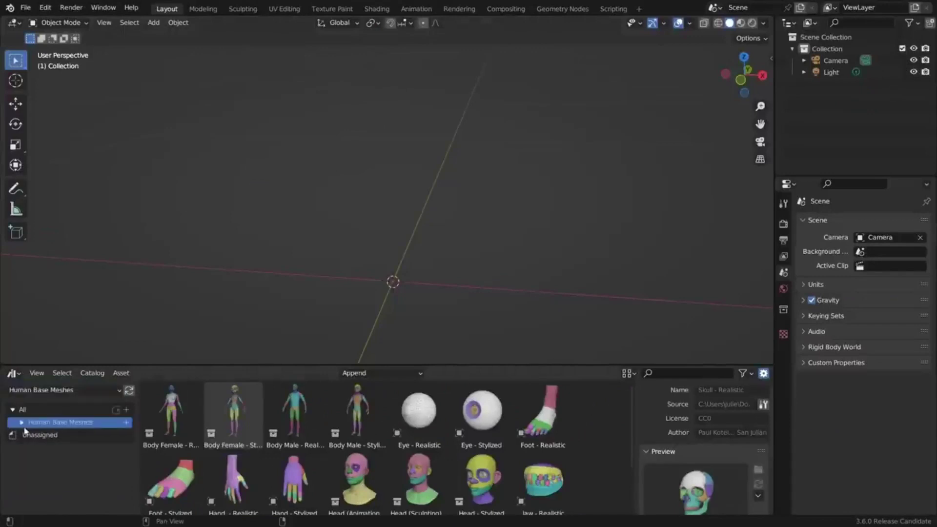
pyautogui.moveTo(234, 479); pyautogui.dragTo(336, 254)
pyautogui.moveTo(544, 478); pyautogui.dragTo(510, 257)
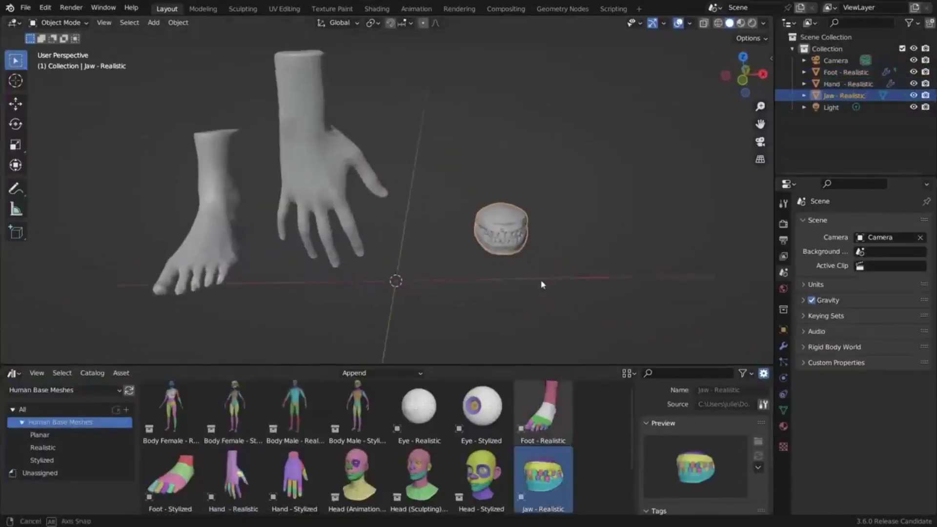
pyautogui.moveTo(295, 410); pyautogui.dragTo(390, 303)
pyautogui.scroll(-3, 381, 273)
pyautogui.click(99, 353)
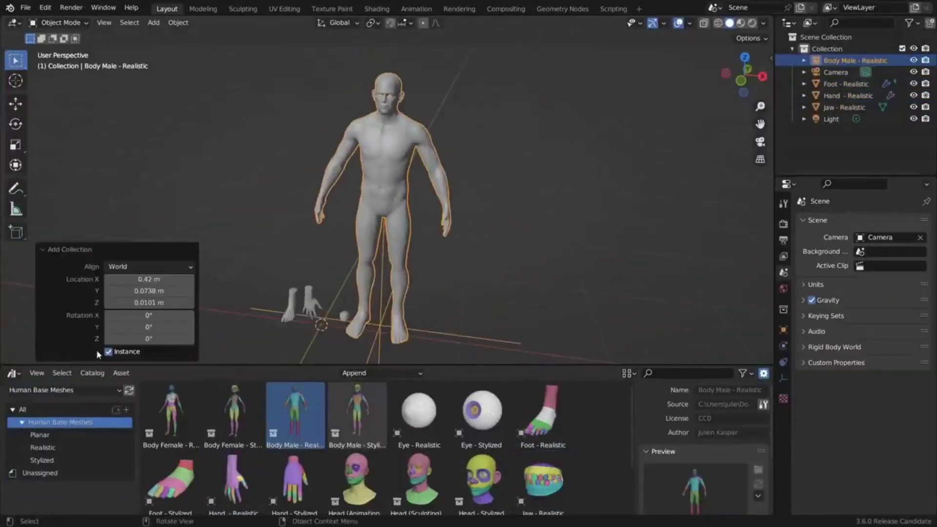
pyautogui.press('F9')
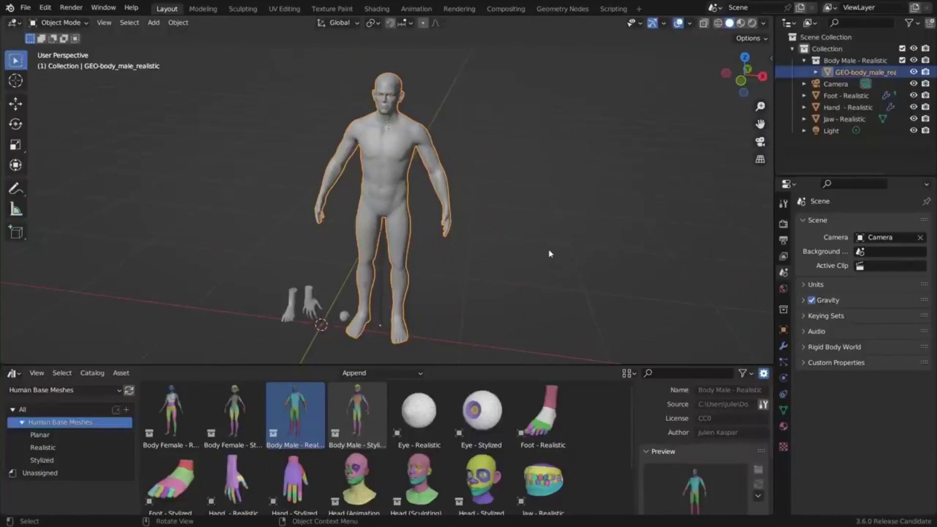
# - Add the Skull - Planar mesh, hide its wireframe overlay and return to object mode
pyautogui.moveTo(233, 476); pyautogui.dragTo(481, 286)
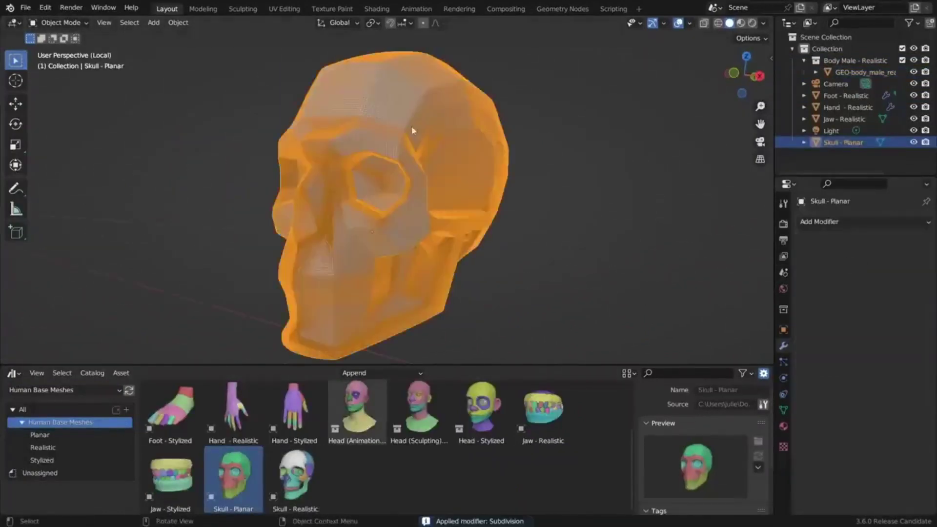
pyautogui.click(689, 23)
pyautogui.click(622, 219)
pyautogui.moveTo(512, 222)
pyautogui.mouseDown(button='middle')
pyautogui.moveTo(427, 222)
pyautogui.moveTo(523, 225)
pyautogui.mouseUp(button='middle')
pyautogui.hotkey('ctrl', 'Tab')
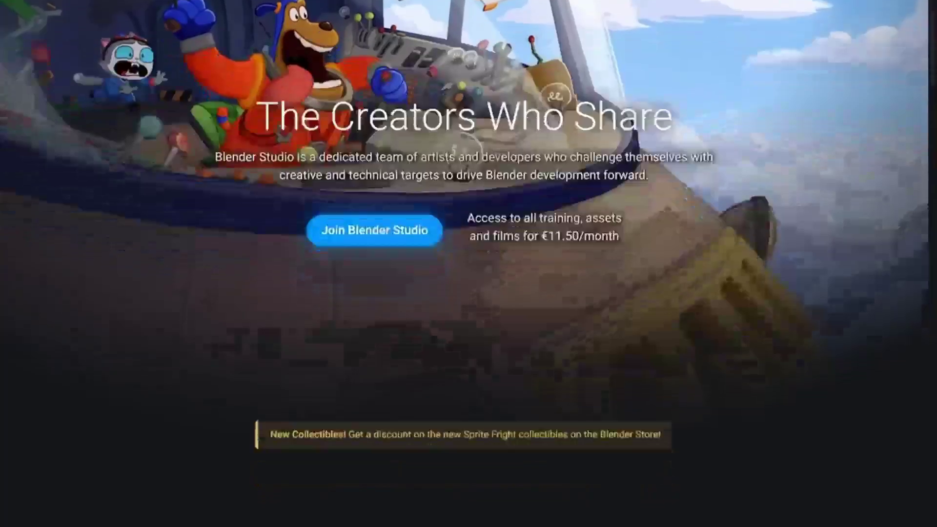
# - Scroll down the Blender Studio page to the Pet Projects film
pyautogui.scroll(-20, 468, 264)
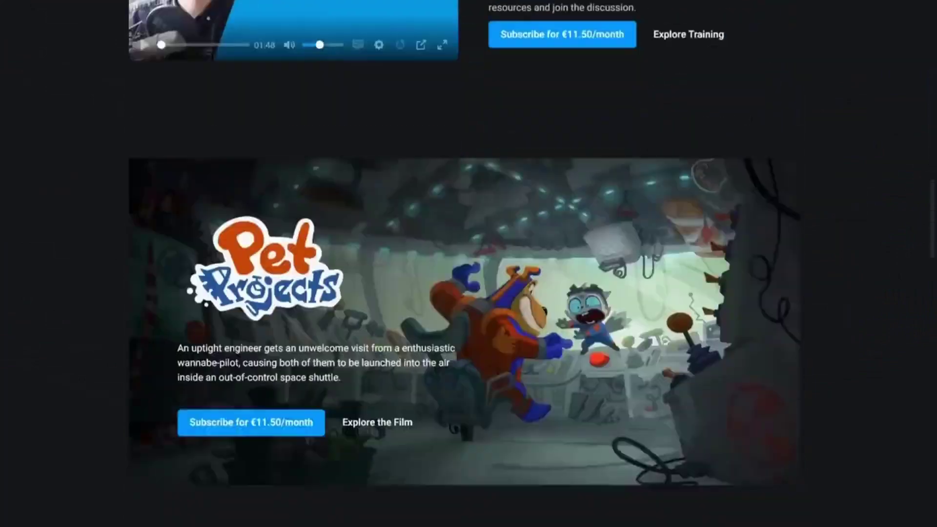